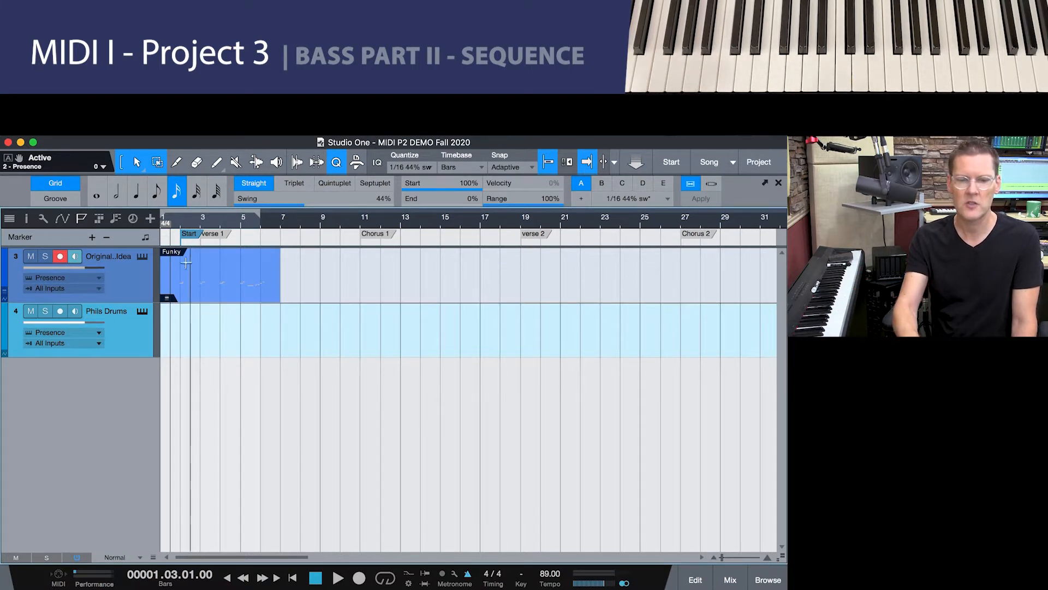
# - Hide the marker track in the arrangement and show it again
pyautogui.click(81, 217)
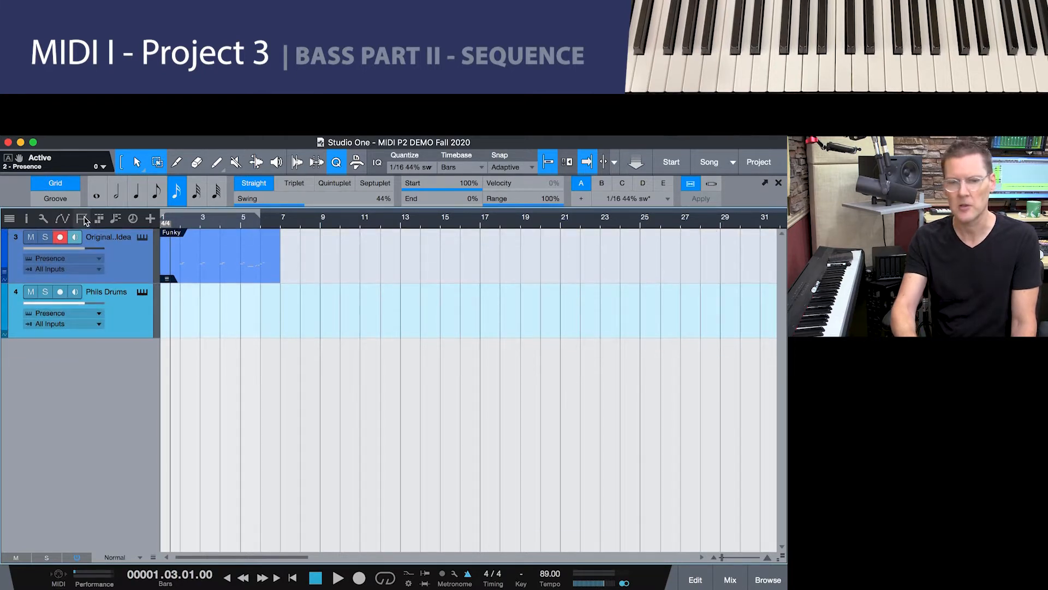
pyautogui.click(83, 219)
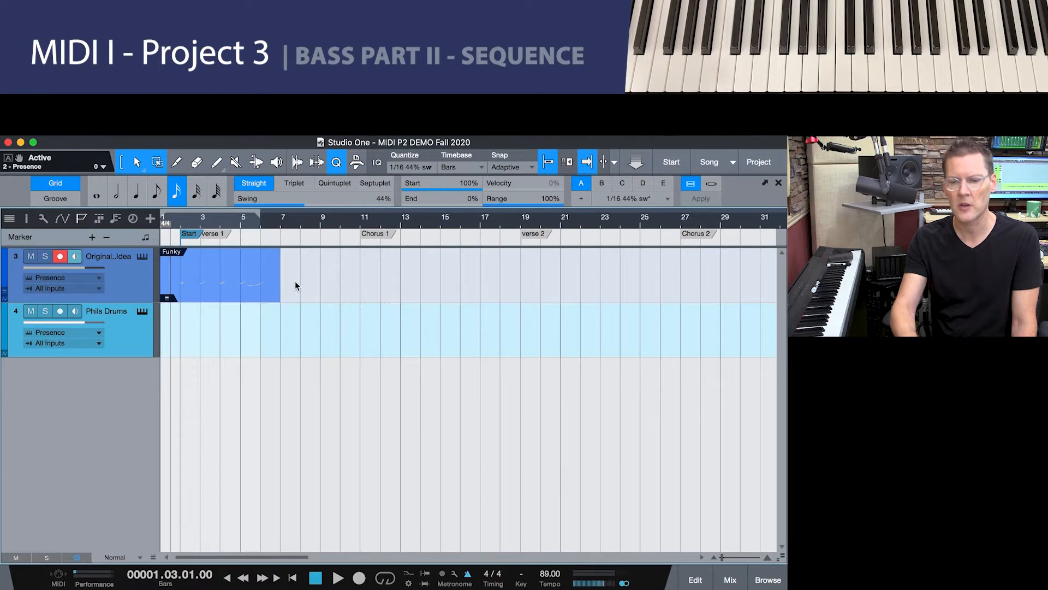
pyautogui.click(289, 223)
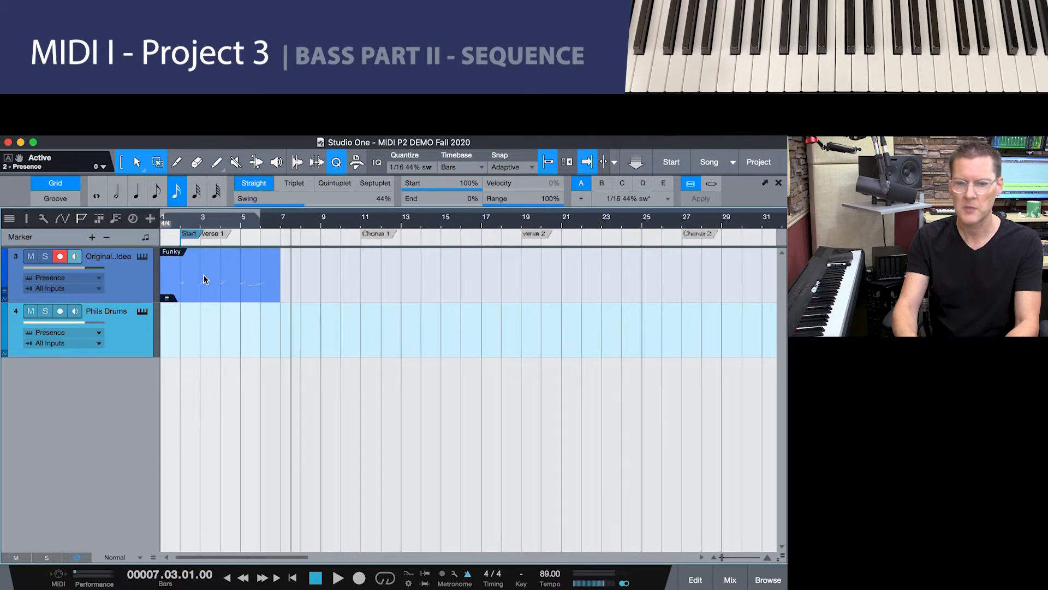
# - Open the Funky bass part in the note editor with its full length in view
pyautogui.press('e')
pyautogui.press('e')
pyautogui.press('e')
pyautogui.press('e')
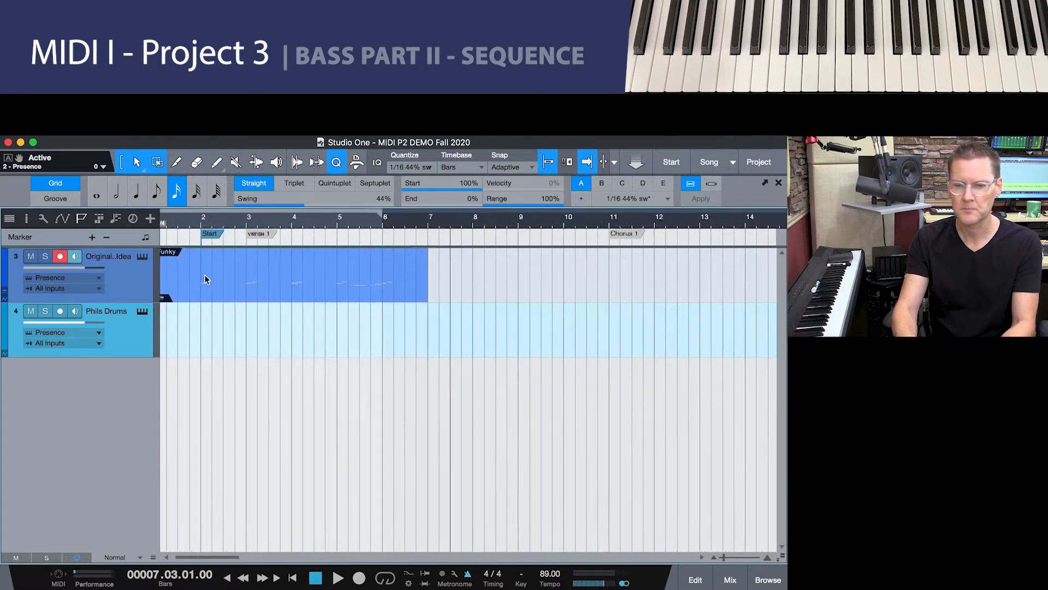
pyautogui.doubleClick(287, 287)
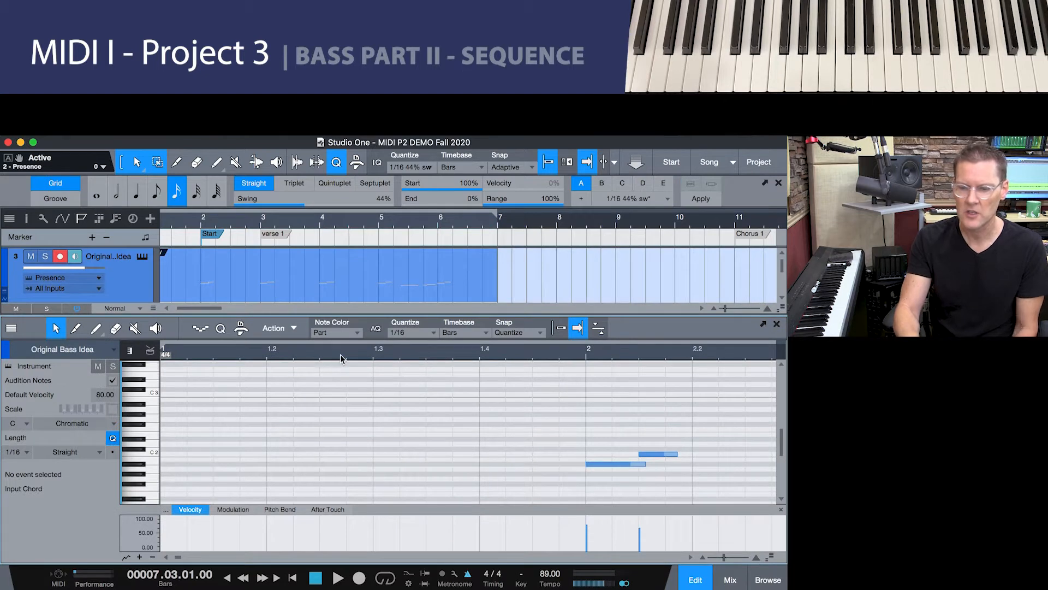
pyautogui.hotkey('shift', 'f')
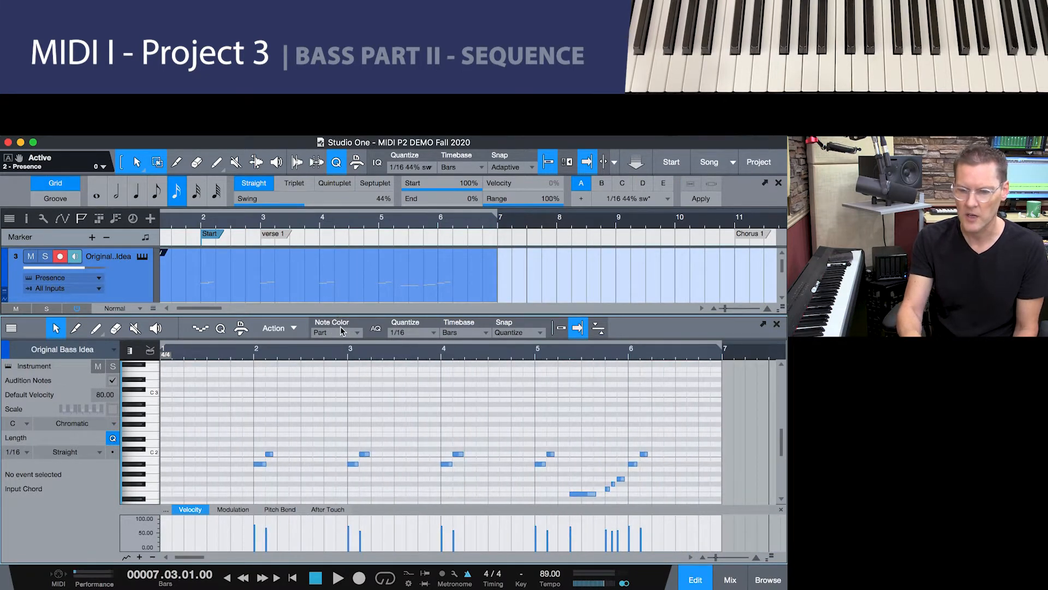
# - Play the Funky bass part from the beginning of the song, stop playback, and close the note editor
pyautogui.press('space')
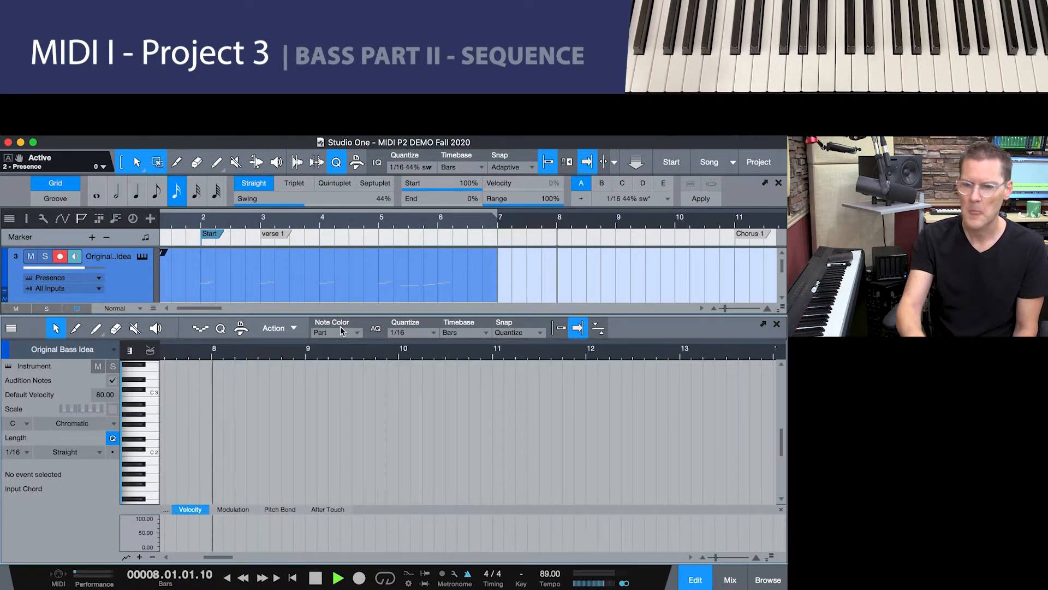
pyautogui.press('space')
pyautogui.press(',')
pyautogui.press('space')
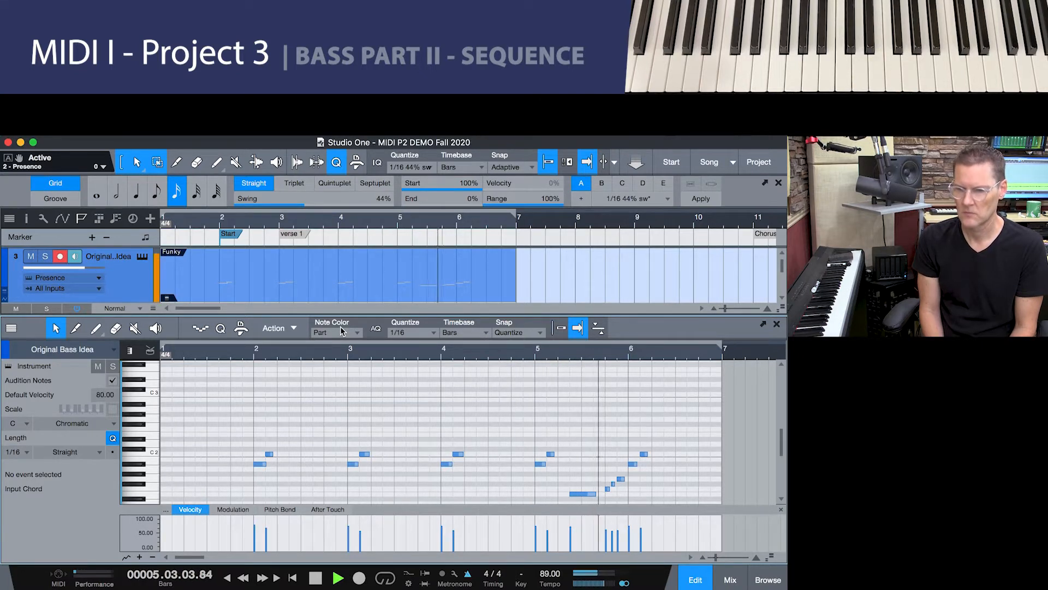
pyautogui.press('space')
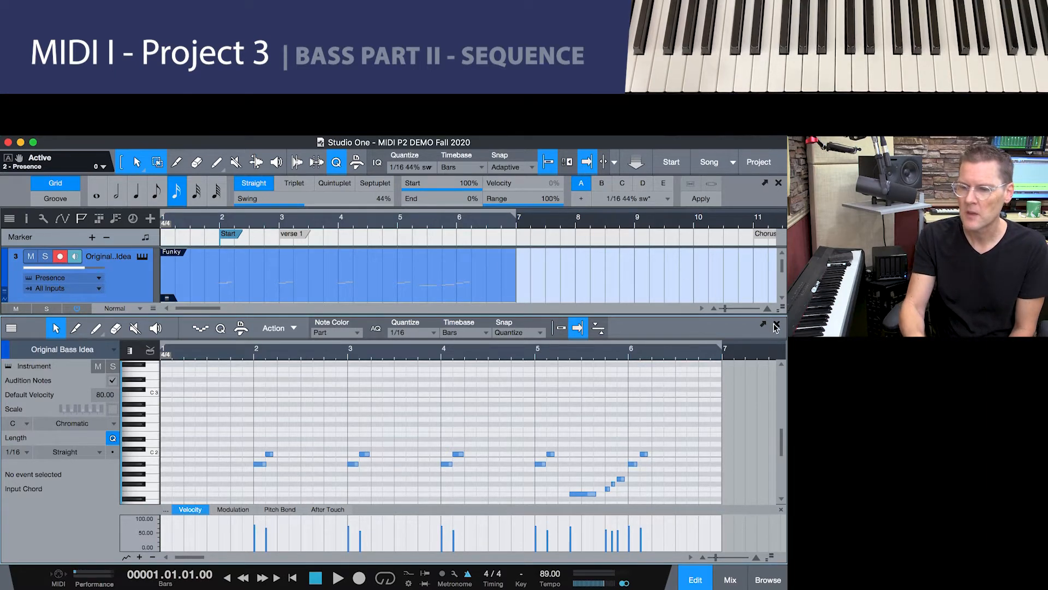
pyautogui.press('F2')
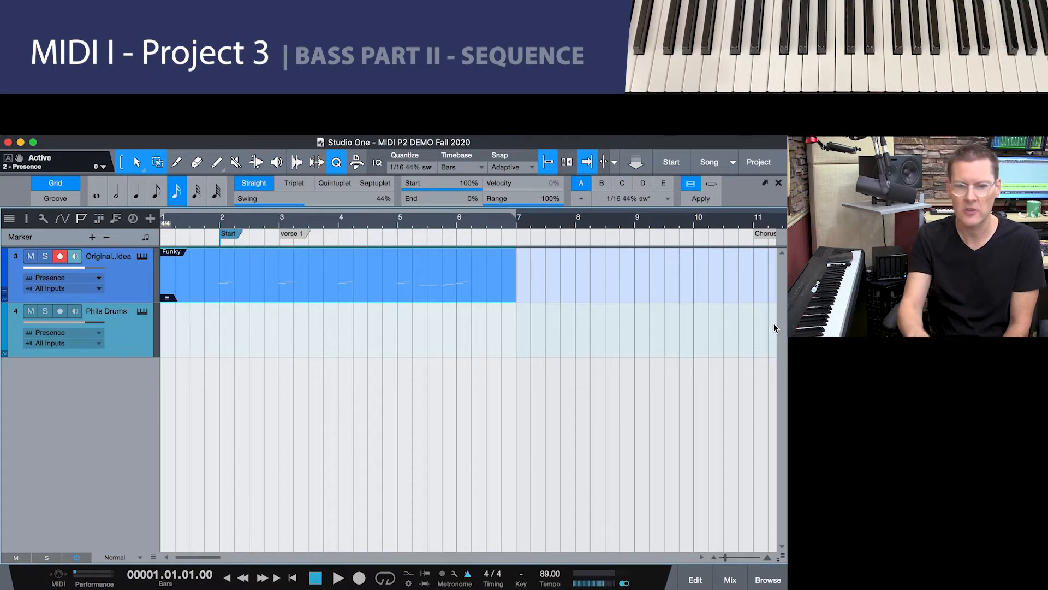
# - Expand the layers of the original bass idea track
pyautogui.rightClick(129, 281)
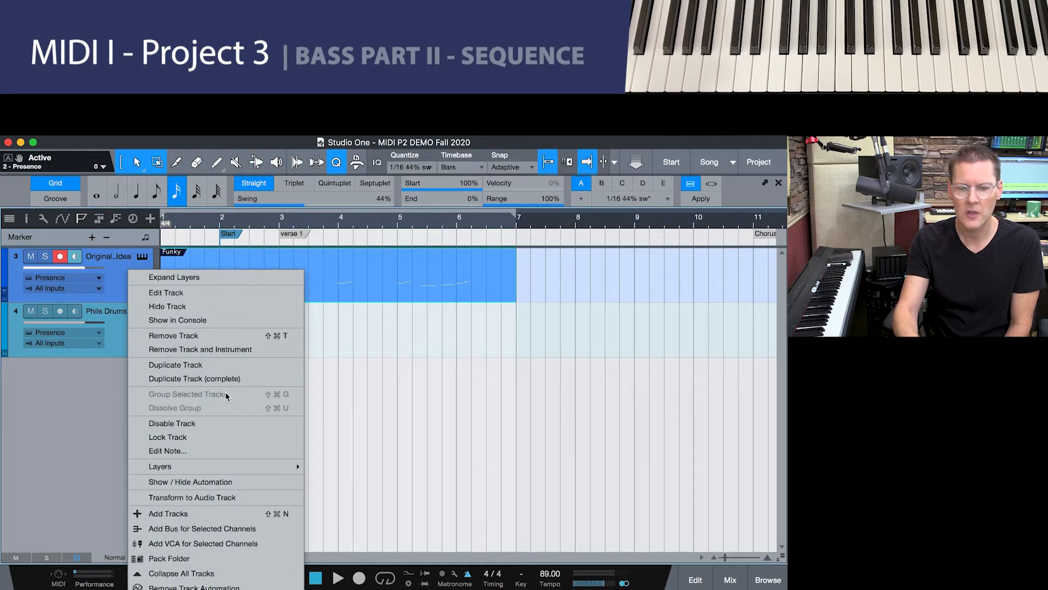
pyautogui.moveTo(238, 466)
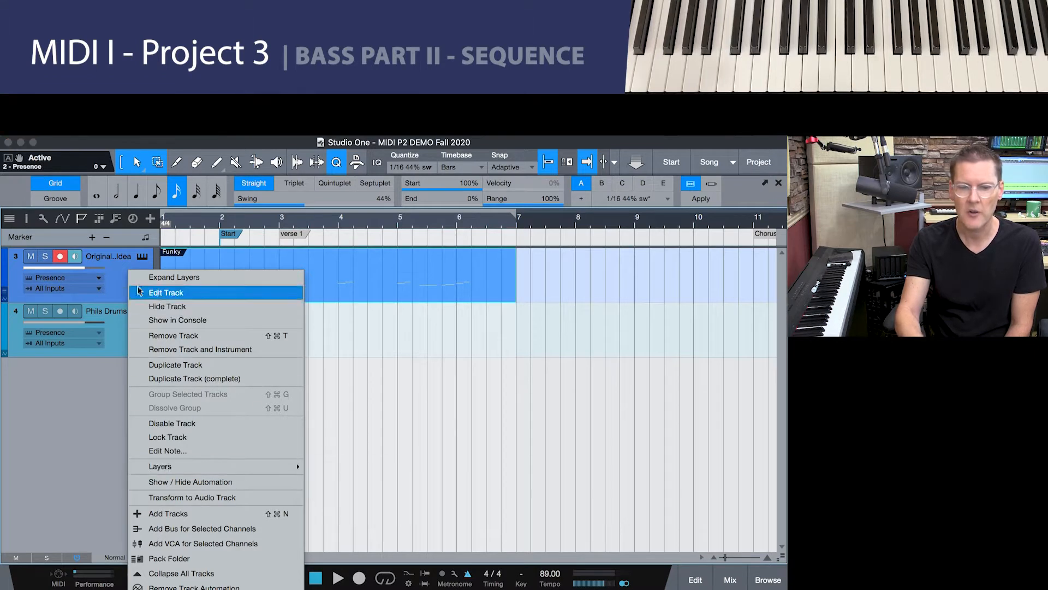
pyautogui.click(119, 282)
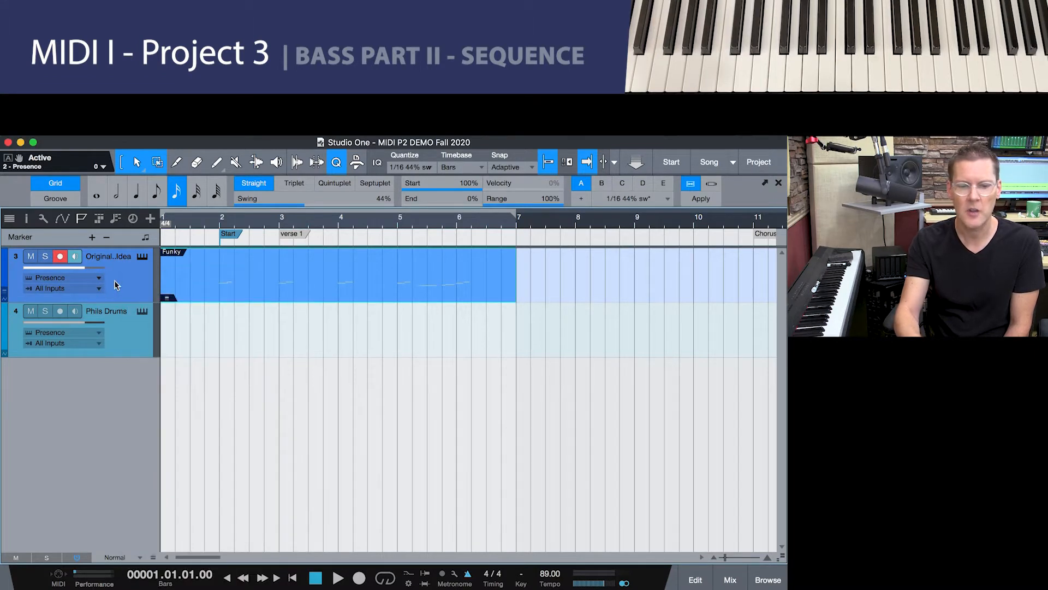
pyautogui.click(7, 294)
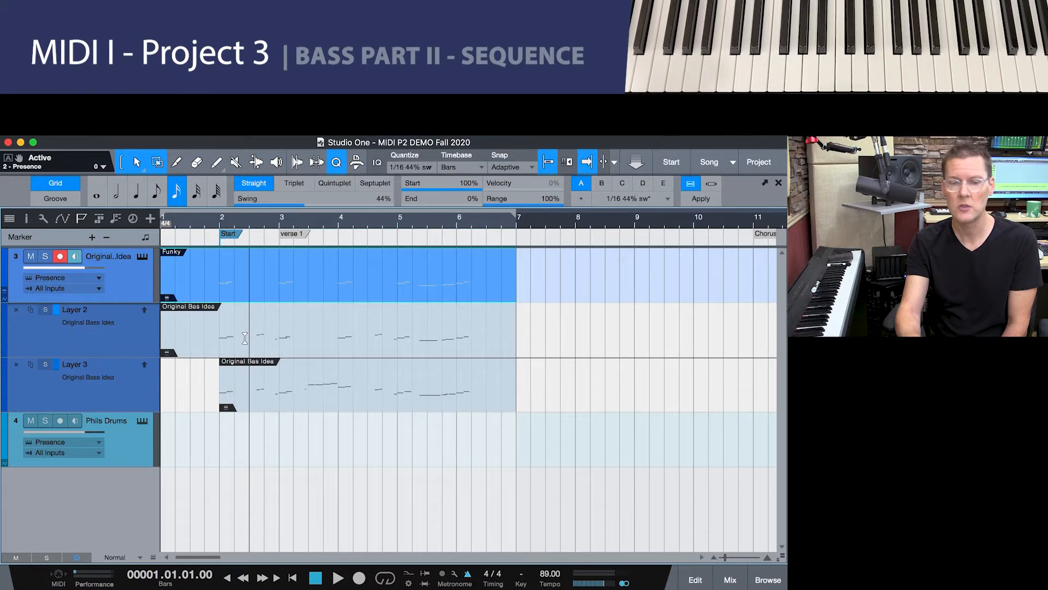
# - Make Layer 2 the active version of the bass track and audition it
pyautogui.click(145, 311)
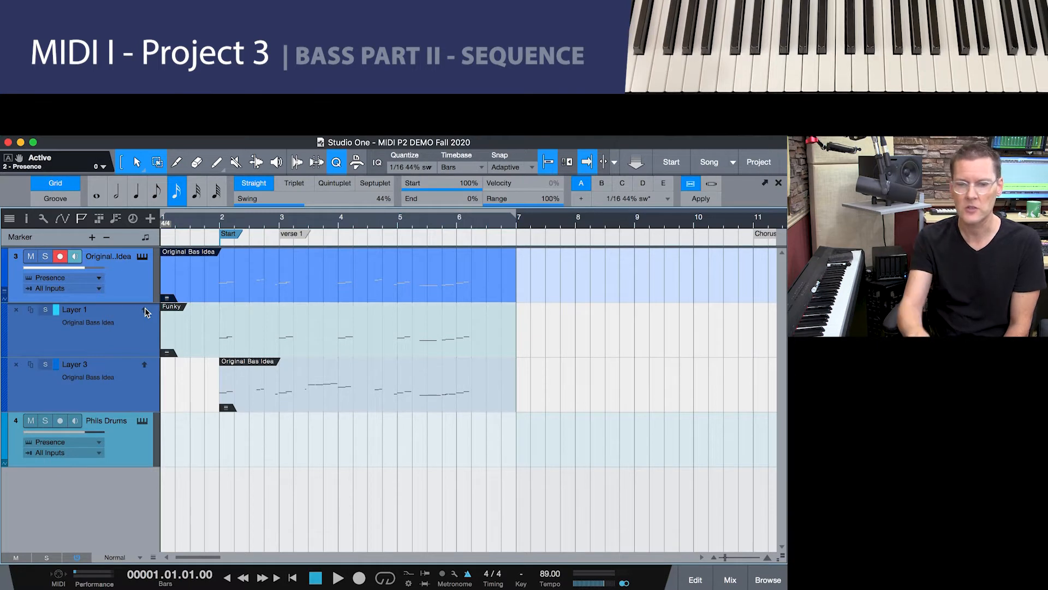
pyautogui.press('space')
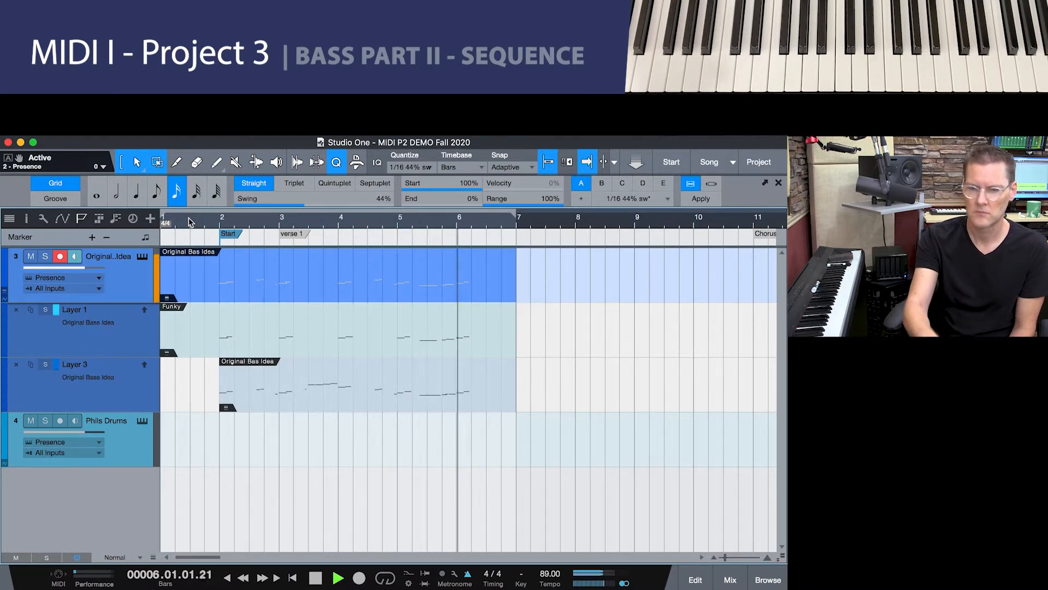
pyautogui.press('space')
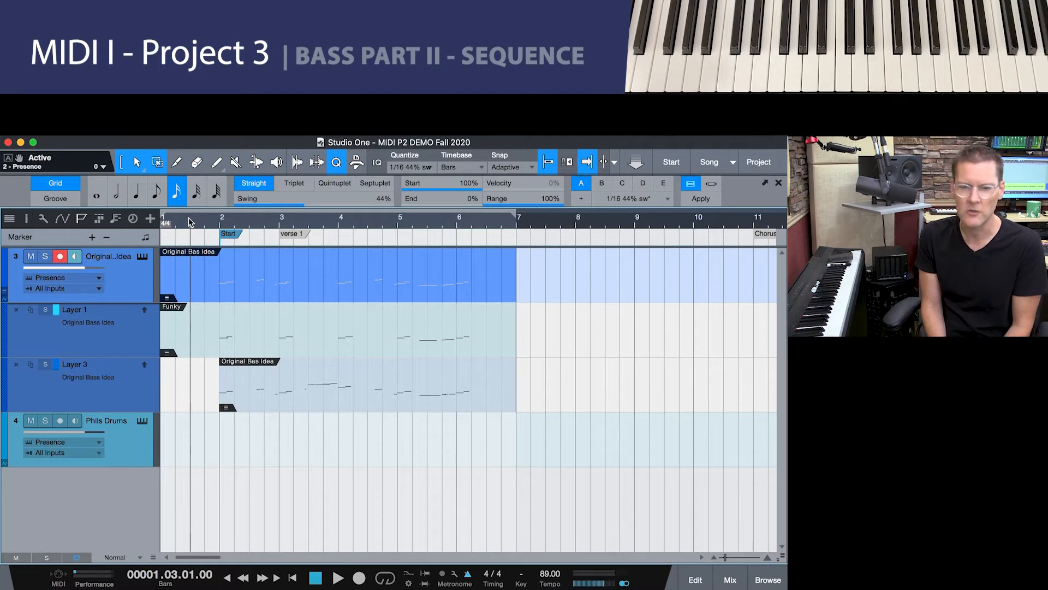
# - Make Layer 3 the active version of the bass track, audition it, and collapse the layers
pyautogui.click(145, 365)
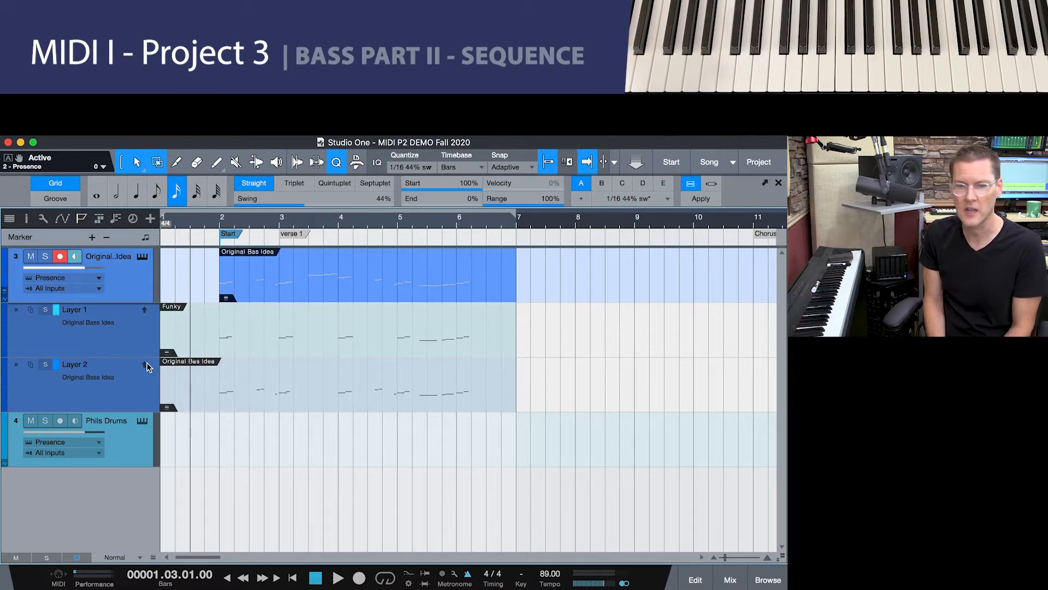
pyautogui.press('space')
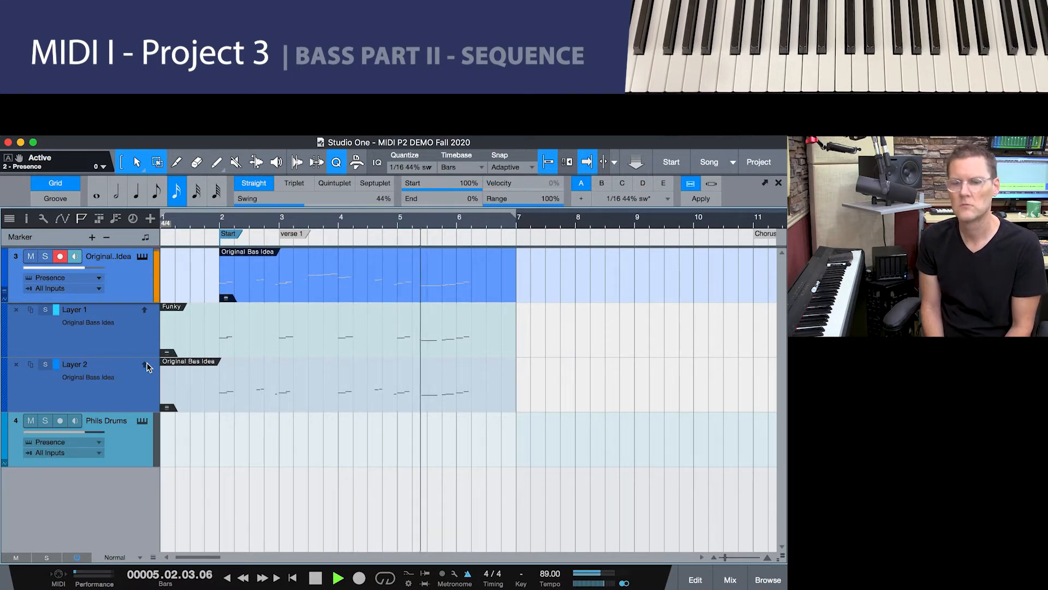
pyautogui.press('space')
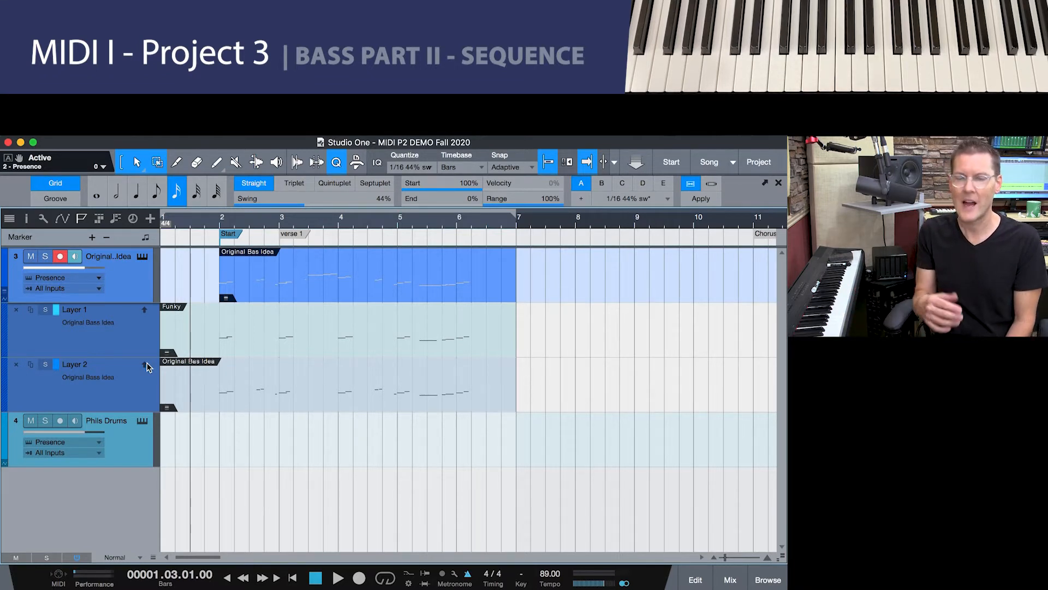
pyautogui.click(7, 295)
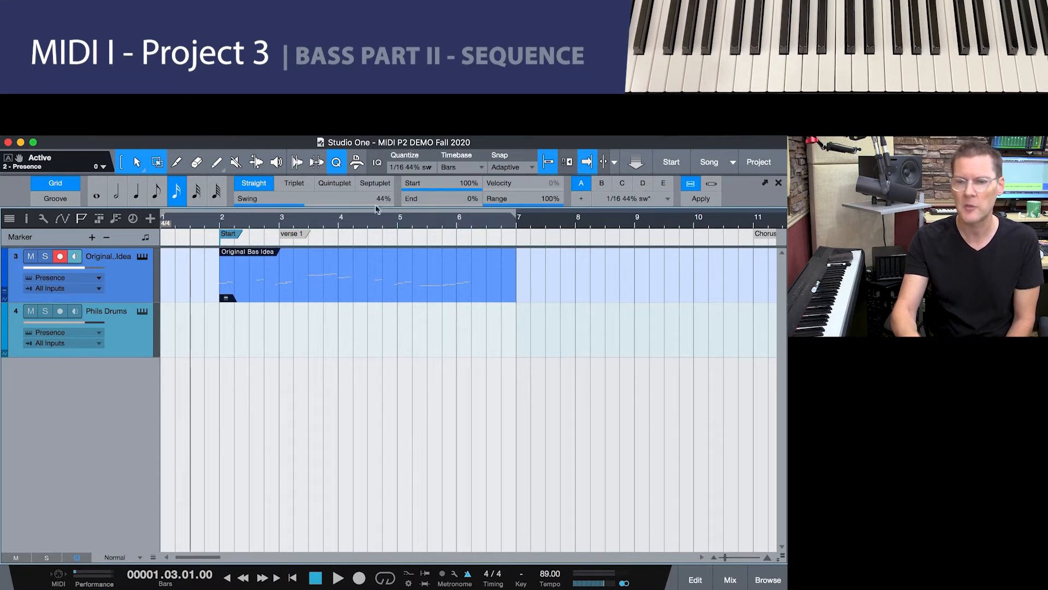
# - Move the bass part to the verse 1 marker at bar 3 and trim its end to bar 7, leaving four bars
pyautogui.moveTo(250, 292); pyautogui.dragTo(304, 293)
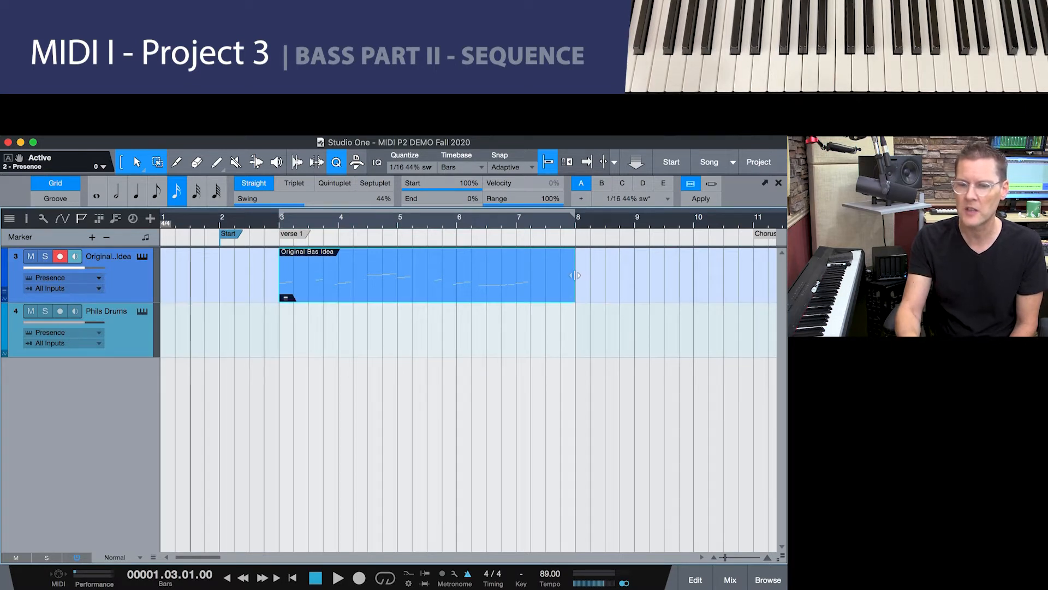
pyautogui.moveTo(575, 274); pyautogui.dragTo(544, 271)
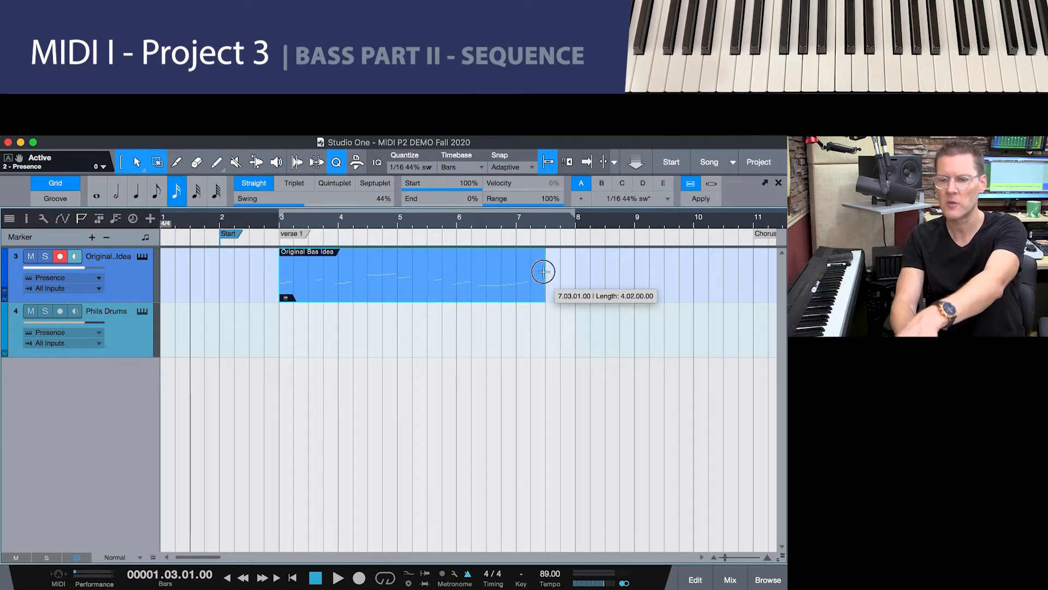
pyautogui.moveTo(544, 272); pyautogui.dragTo(544, 272)
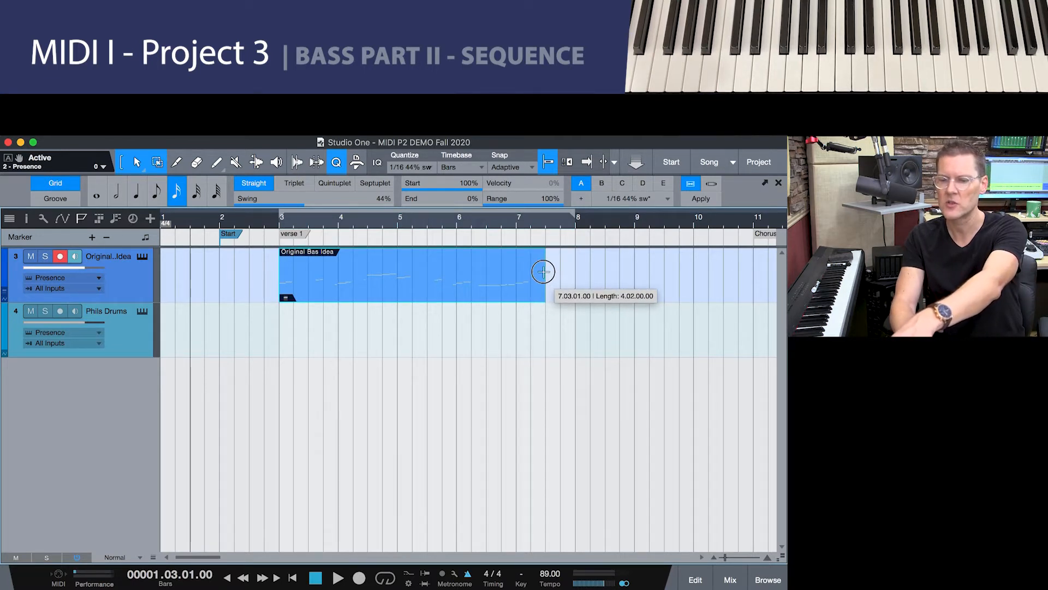
pyautogui.moveTo(544, 271); pyautogui.dragTo(522, 271)
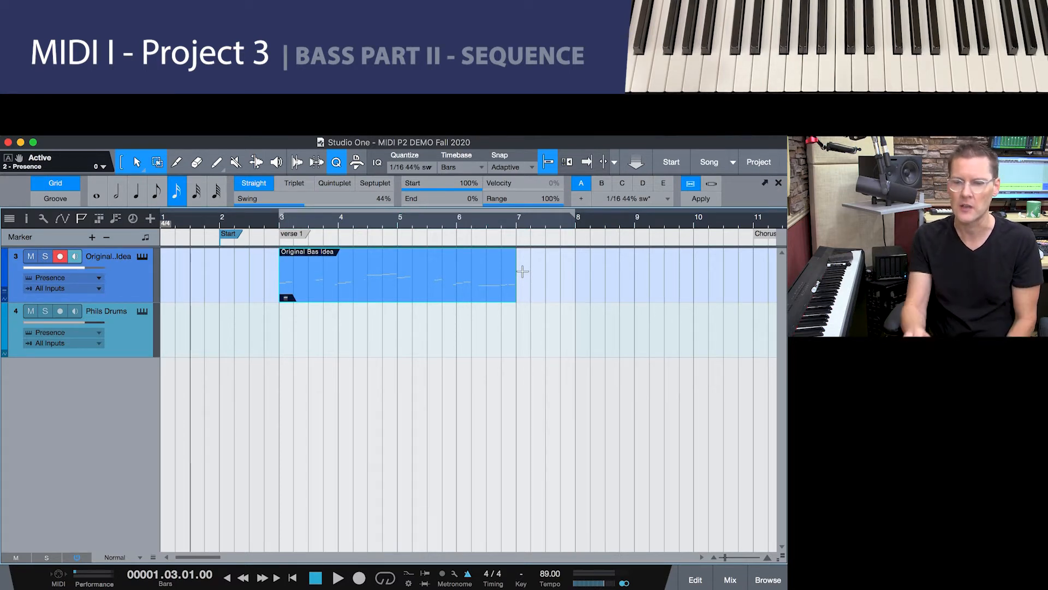
# - Duplicate the four-bar bass part end to end seven times, filling the track up to the End marker at bar 35
pyautogui.moveTo(406, 225); pyautogui.dragTo(405, 212)
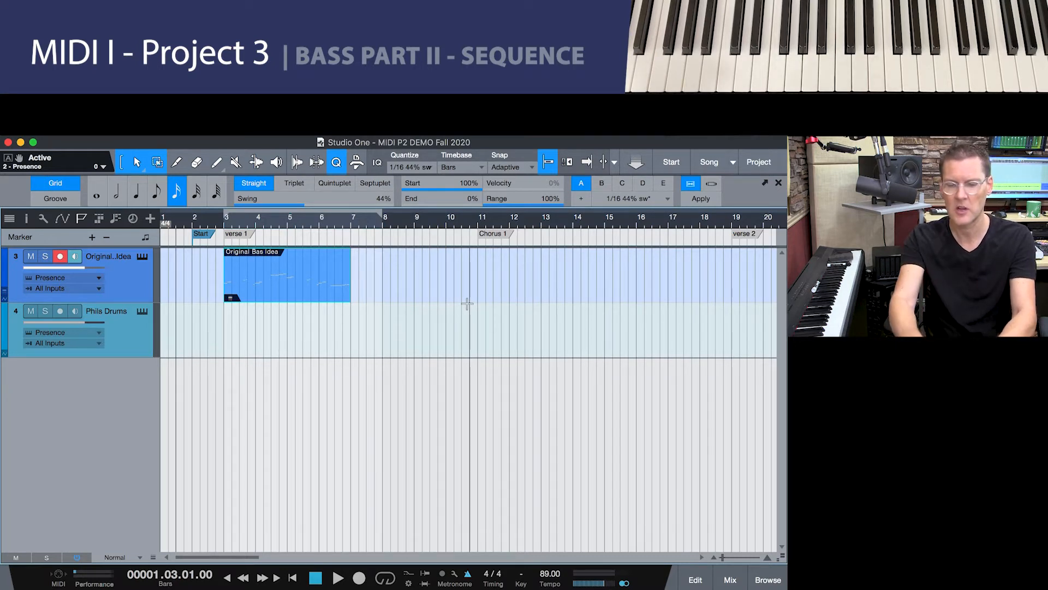
pyautogui.press('d')
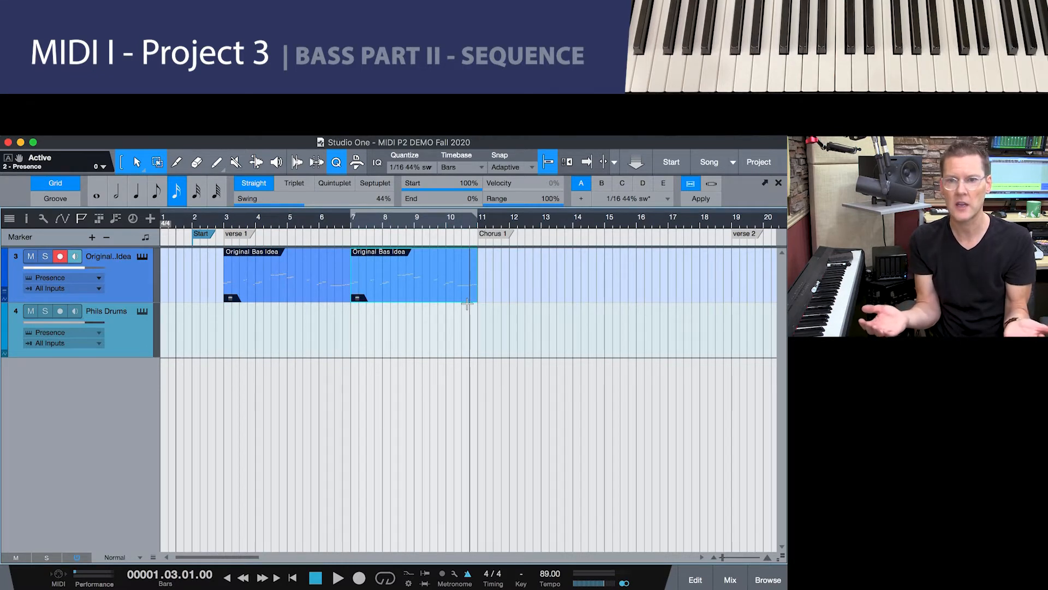
pyautogui.moveTo(551, 227); pyautogui.dragTo(554, 216)
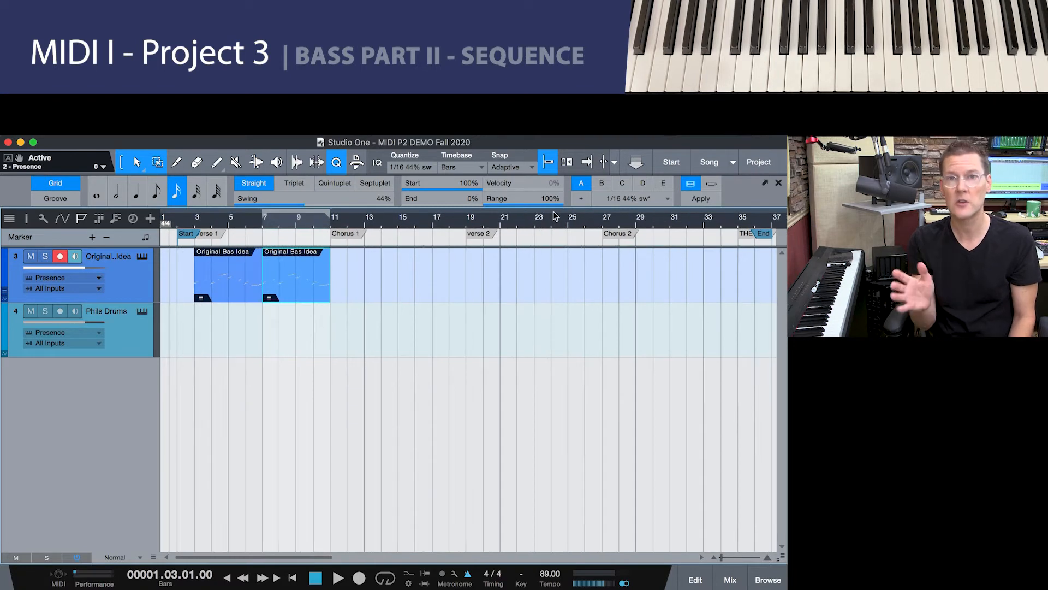
pyautogui.moveTo(552, 217); pyautogui.dragTo(553, 212)
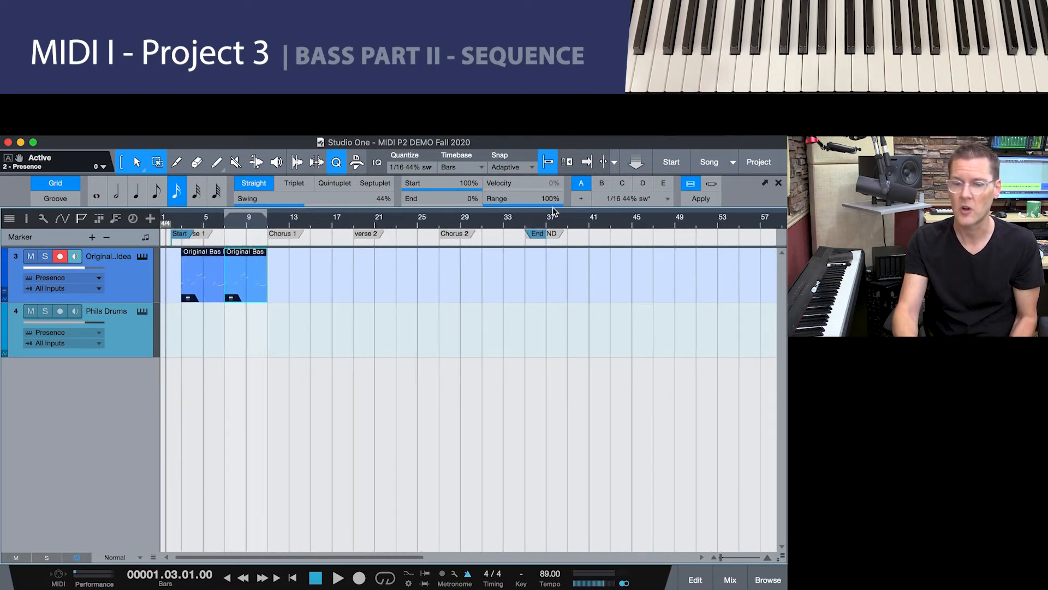
pyautogui.press('d')
pyautogui.press('d')
pyautogui.press('d')
pyautogui.press('d')
pyautogui.press('d')
pyautogui.press('d')
pyautogui.press('d')
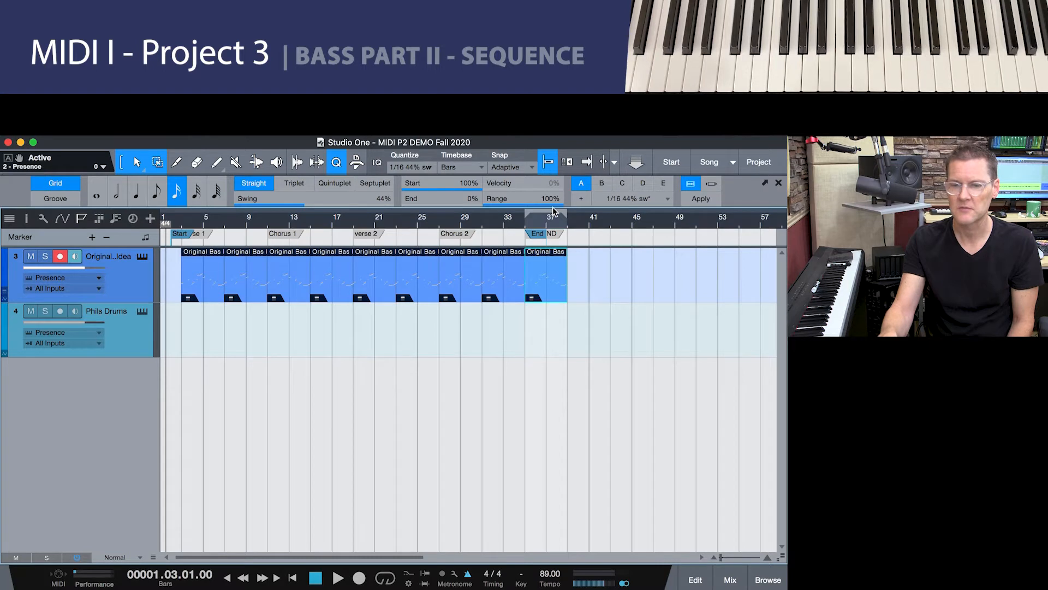
pyautogui.press('super+z')
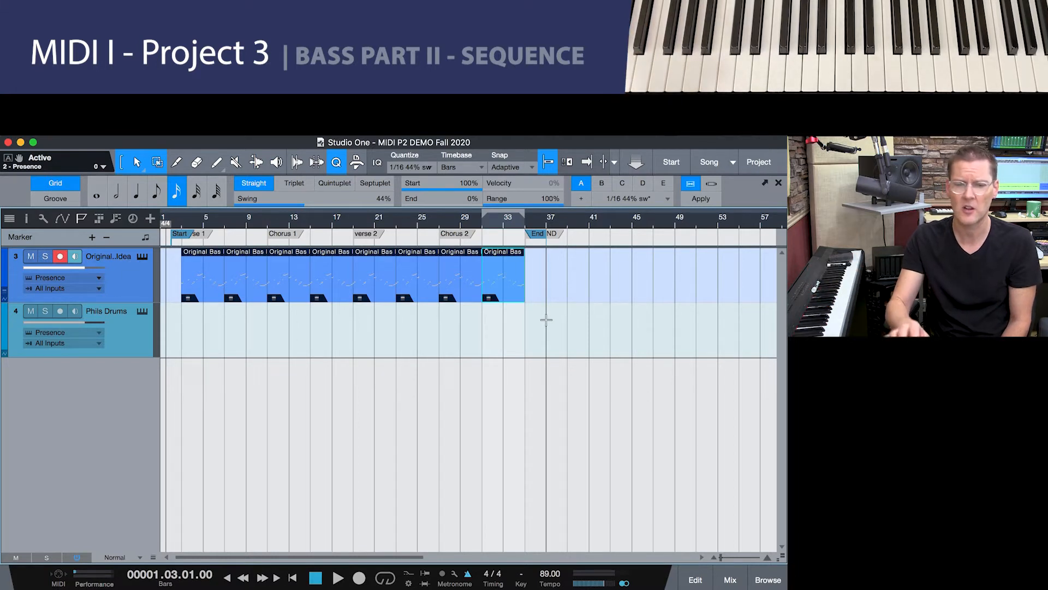
# - Record-arm the drums track instead of the bass track and record a drum part from the Start marker at bar 2 through bar 6
pyautogui.click(60, 312)
pyautogui.click(61, 257)
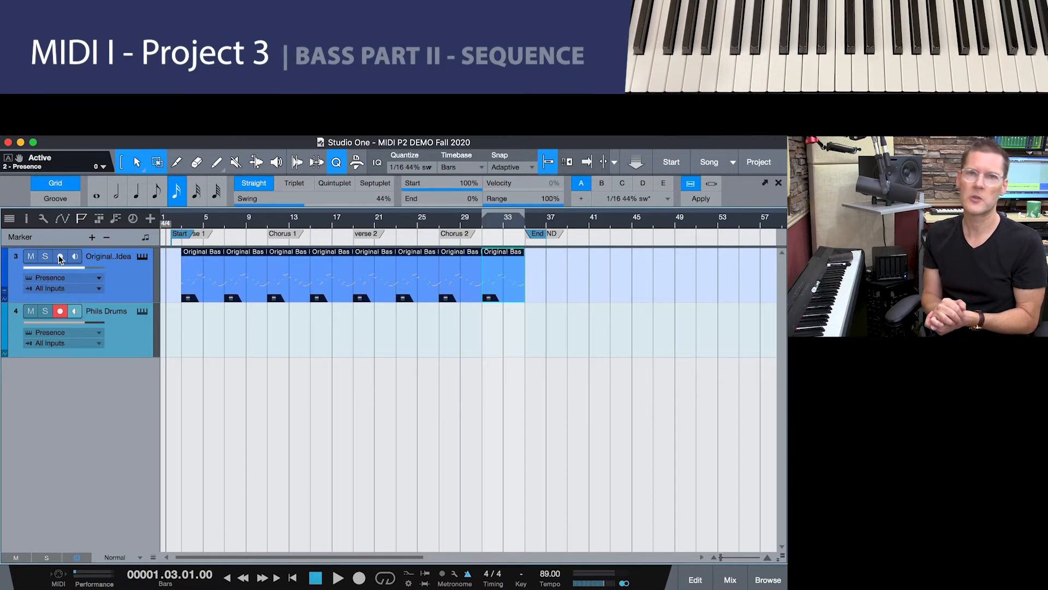
pyautogui.moveTo(187, 220); pyautogui.dragTo(237, 258)
pyautogui.hscroll(-5, 238, 259)
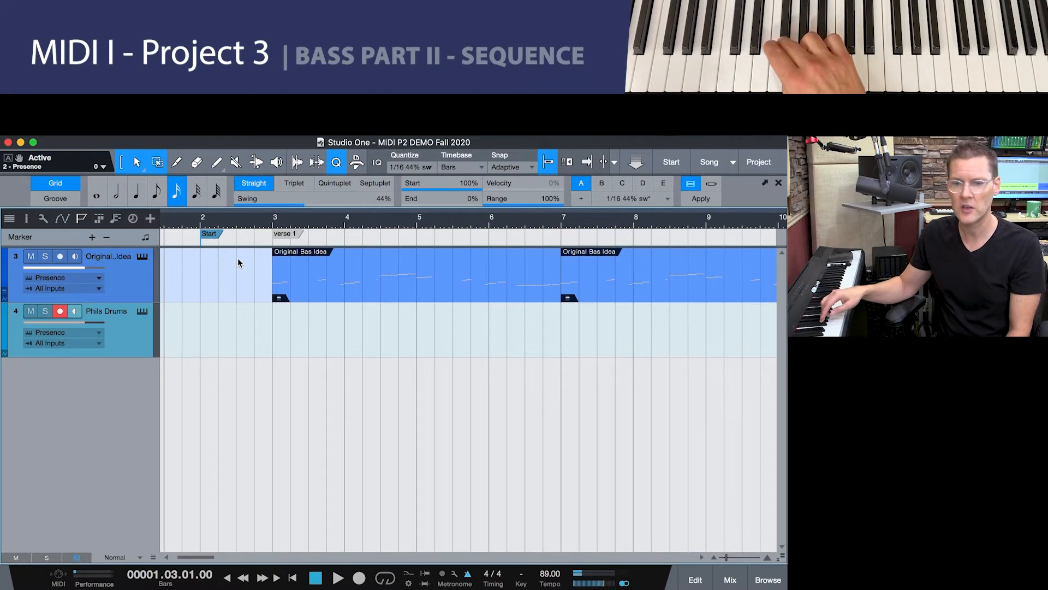
pyautogui.click(202, 221)
pyautogui.press('KP_Multiply')
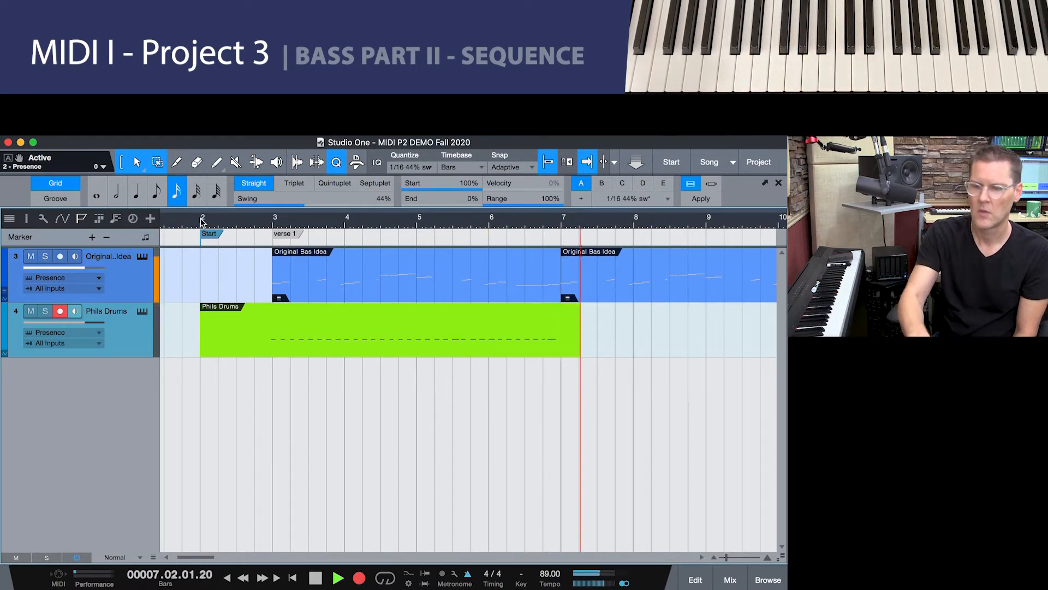
pyautogui.press('space')
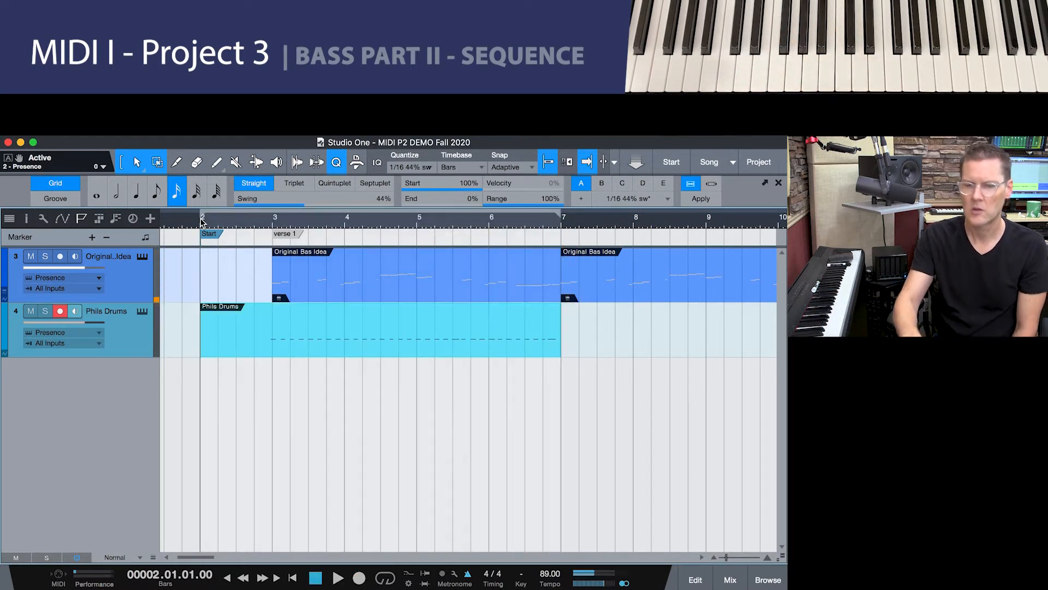
# - Trim the start of the recorded drum part to the verse 1 marker at bar 3
pyautogui.click(405, 343)
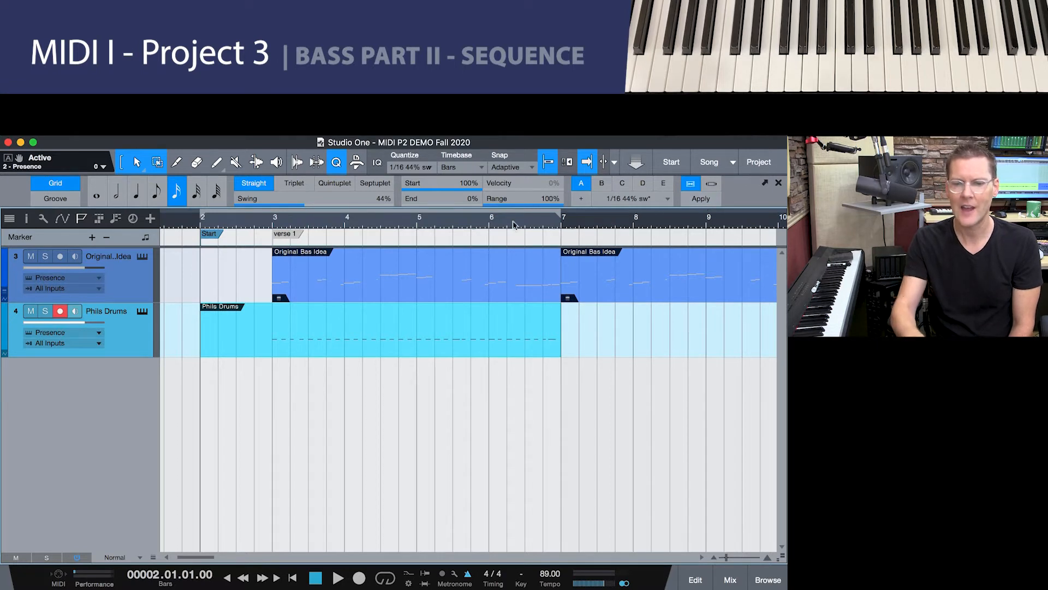
pyautogui.moveTo(307, 206)
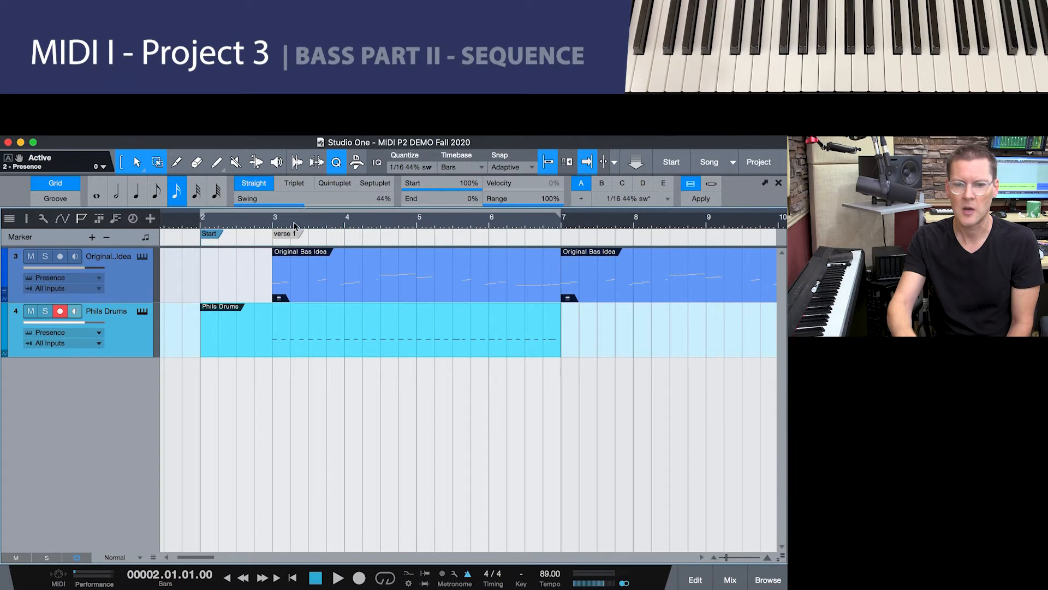
pyautogui.moveTo(205, 332); pyautogui.dragTo(276, 331)
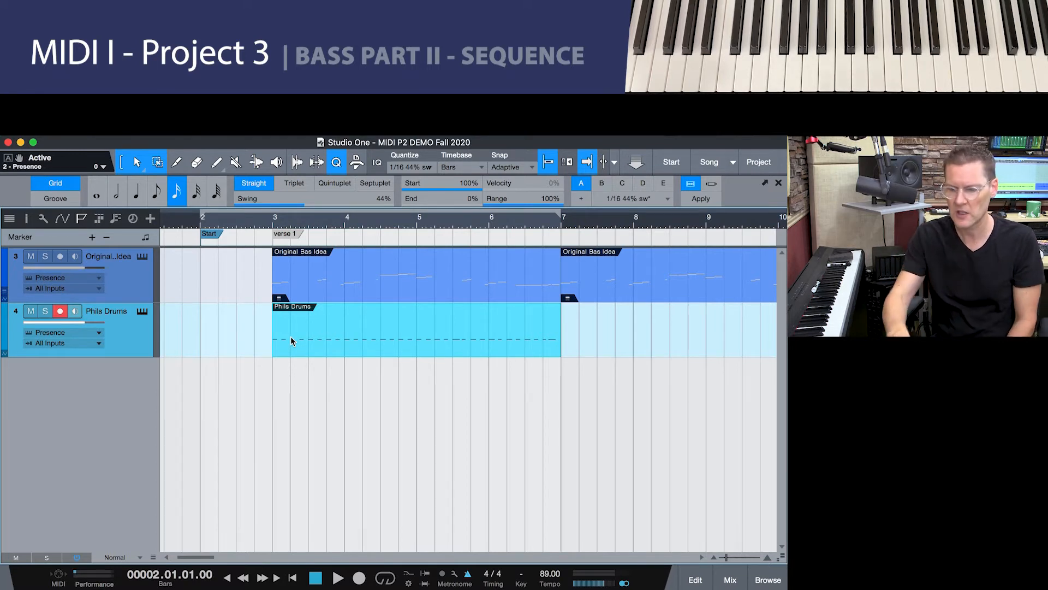
# - Overdub a second drum layer from the Start marker through bar 6, and trim the merged part's start to just before bar 3
pyautogui.click(209, 235)
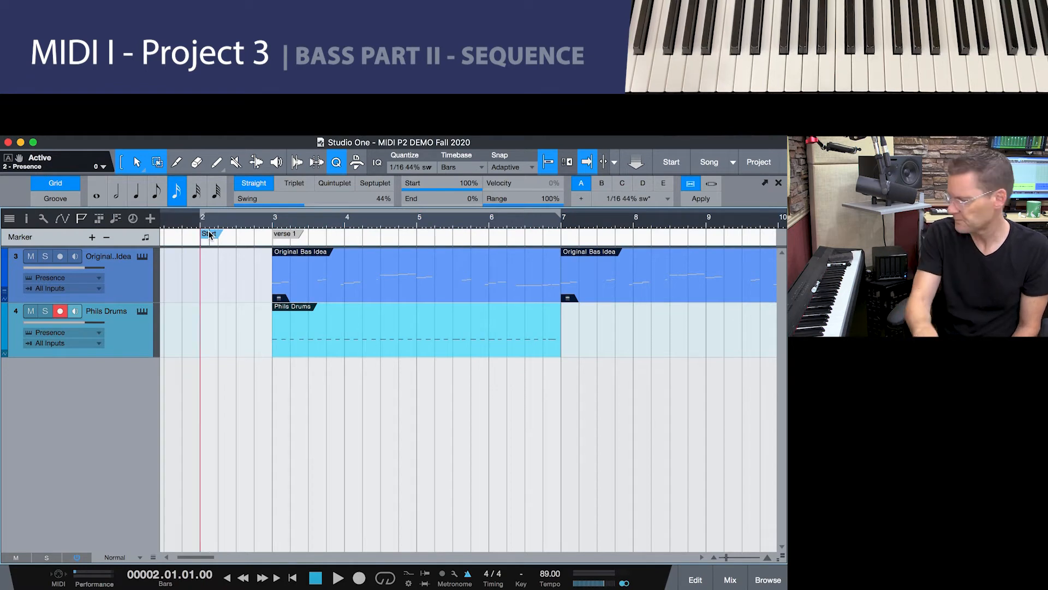
pyautogui.press('KP_Multiply')
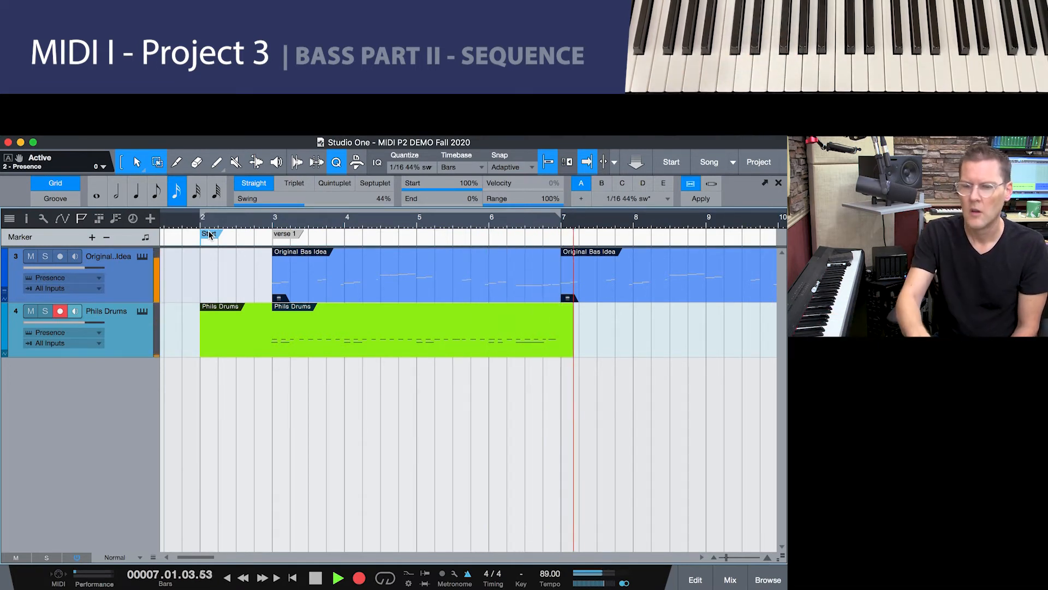
pyautogui.press('space')
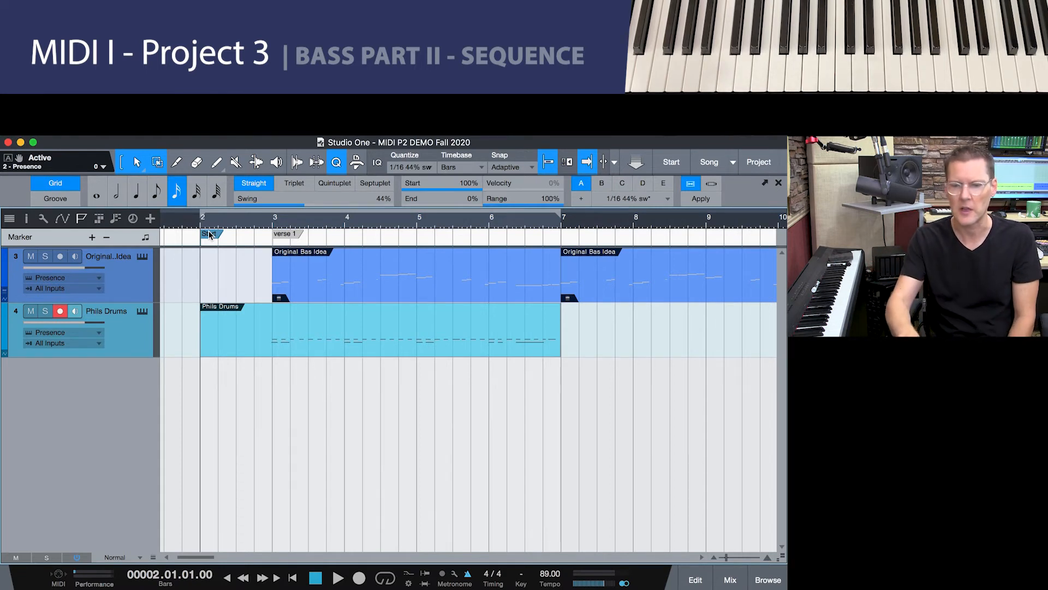
pyautogui.click(538, 304)
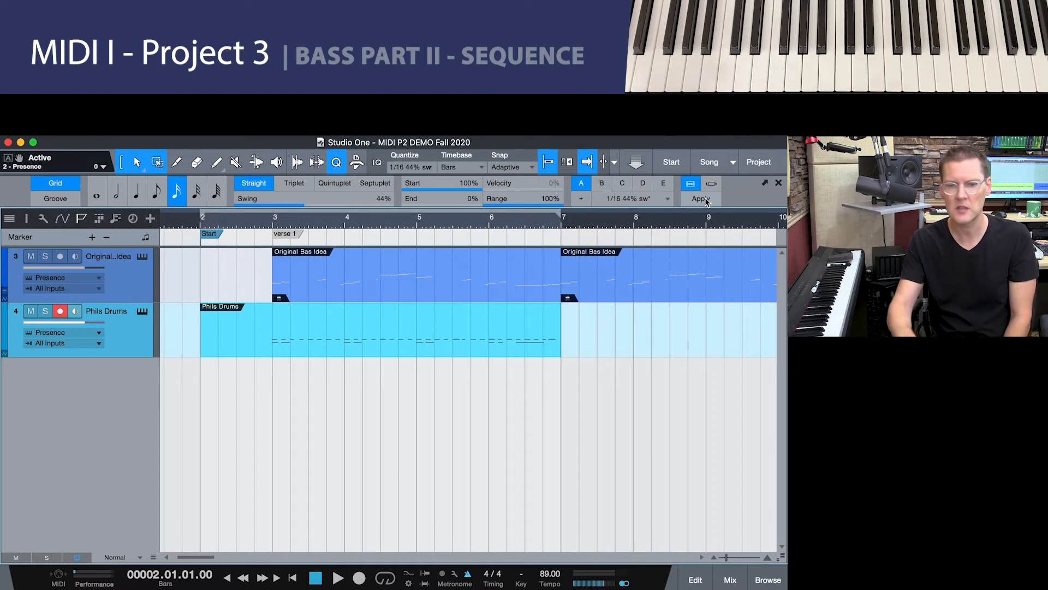
pyautogui.moveTo(203, 332); pyautogui.dragTo(270, 338)
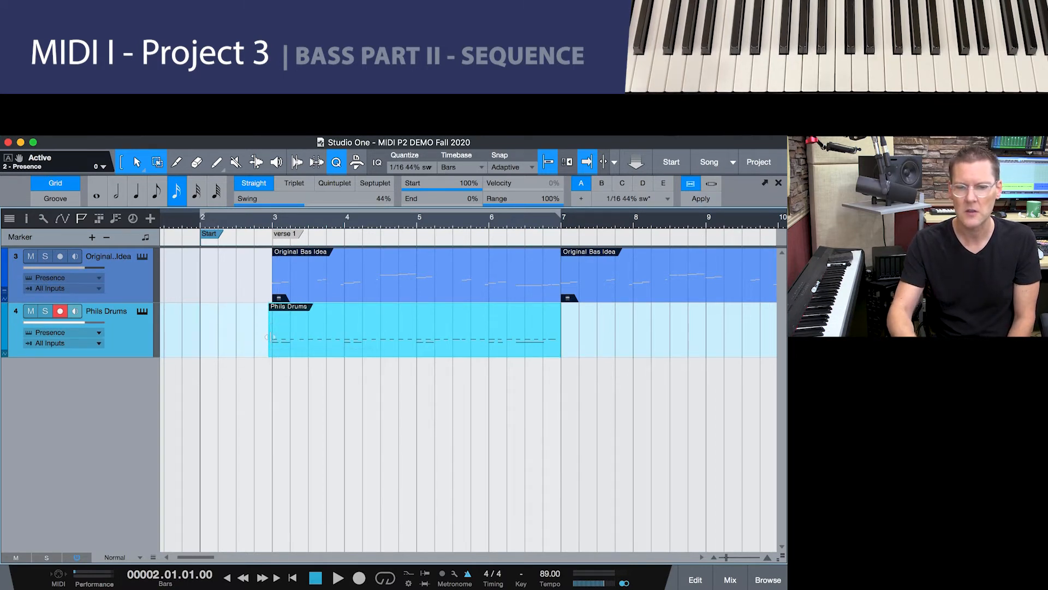
# - Overdub a third drum layer onto the drum part, recording from the Start marker through bar 6
pyautogui.click(214, 235)
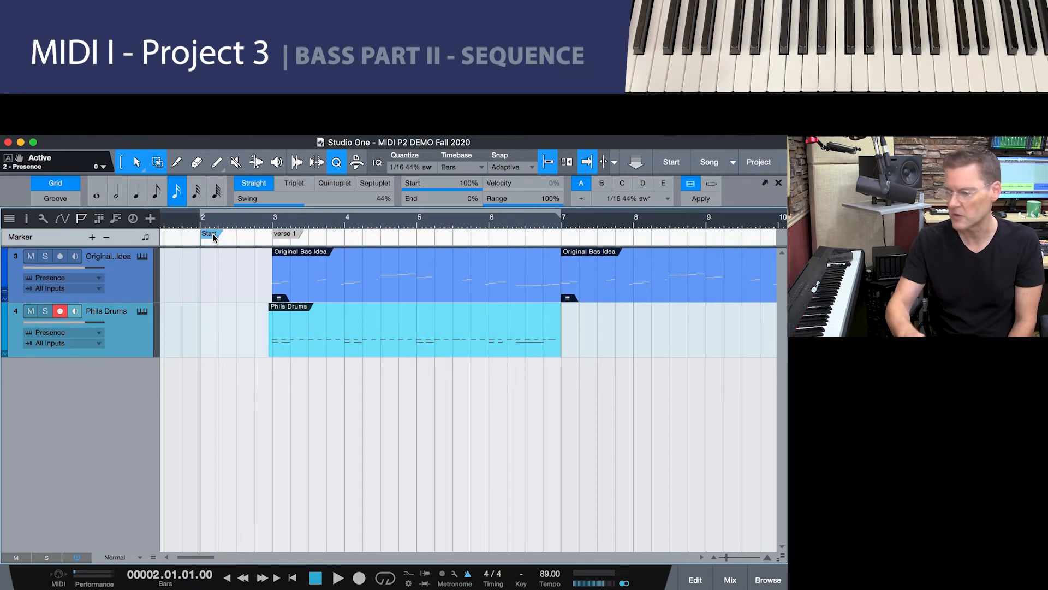
pyautogui.press('KP_Multiply')
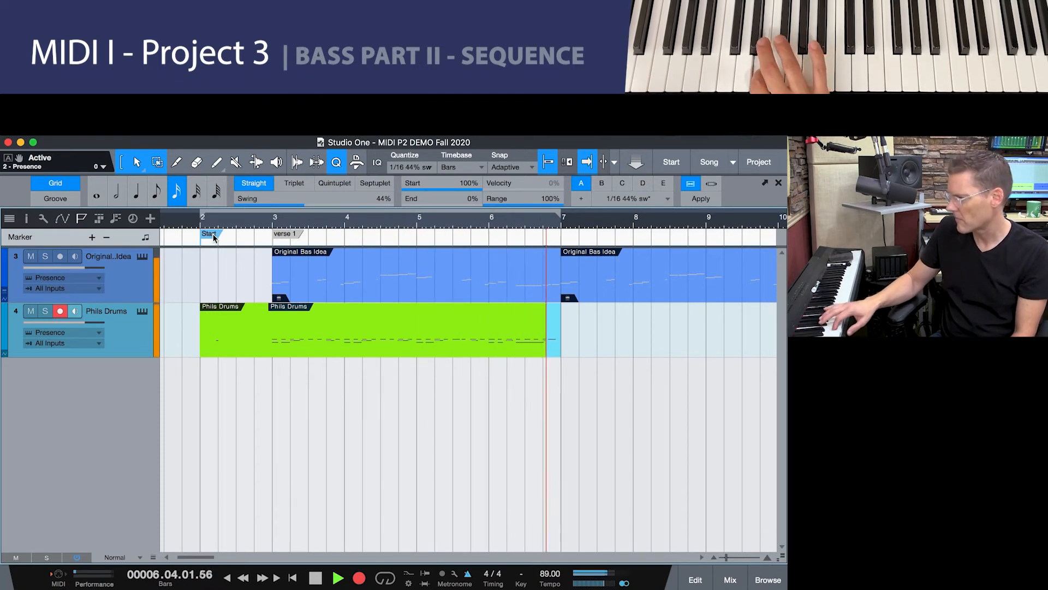
pyautogui.press('space')
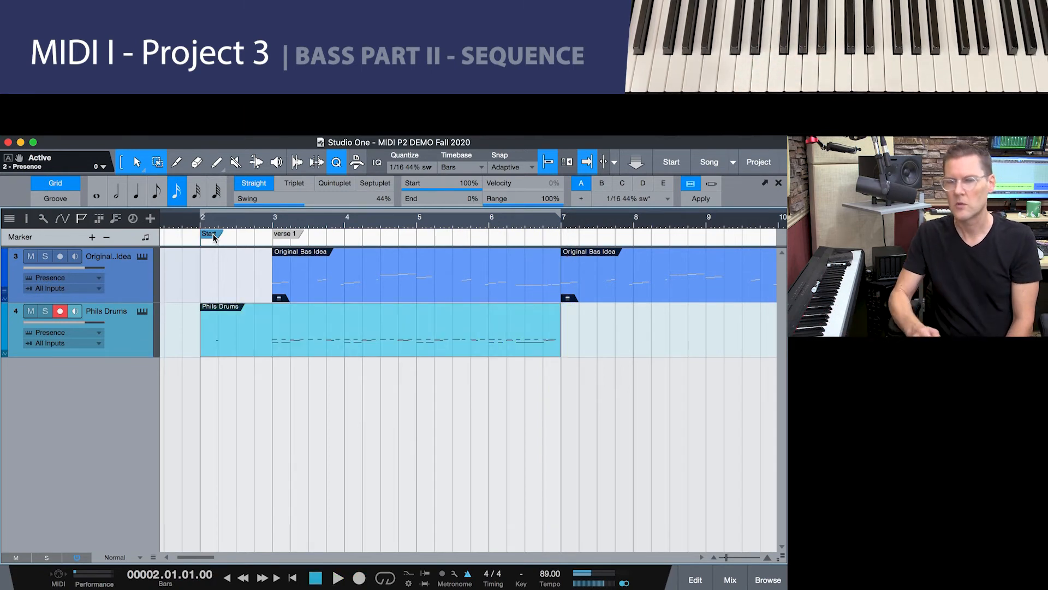
# - Trim the layered drum part's start exactly to bar 3 and duplicate the four-bar part once, filling the drums up to bar 11
pyautogui.click(457, 346)
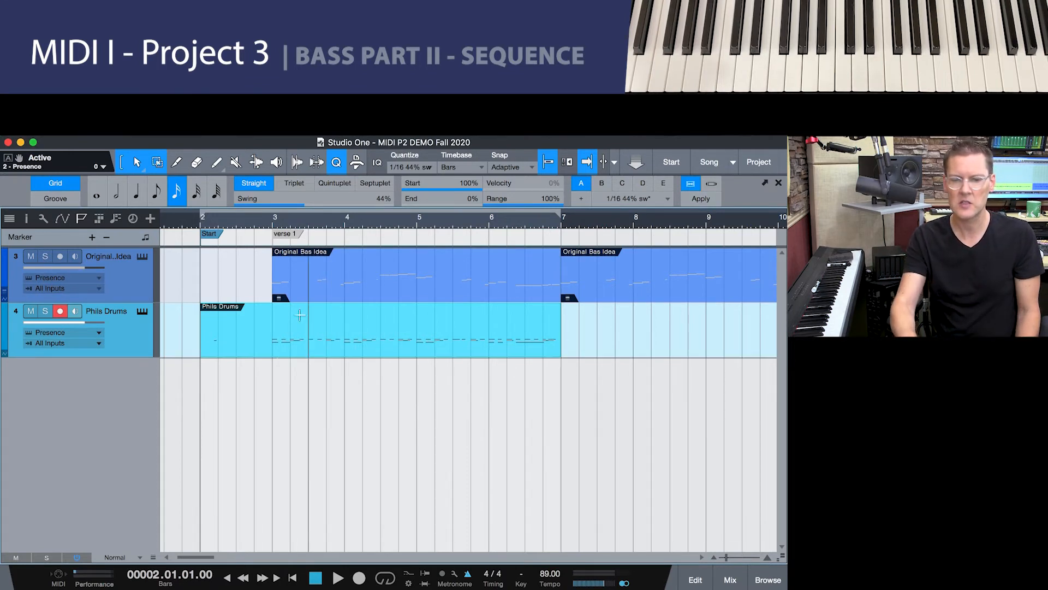
pyautogui.moveTo(201, 328); pyautogui.dragTo(264, 335)
pyautogui.moveTo(271, 336); pyautogui.dragTo(273, 339)
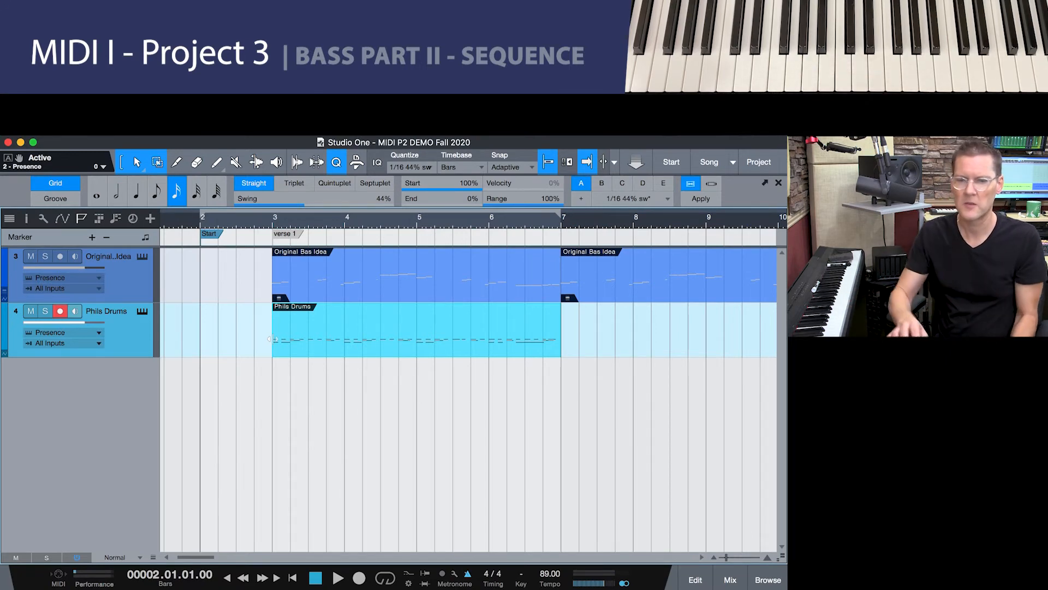
pyautogui.moveTo(380, 223)
pyautogui.mouseDown()
pyautogui.moveTo(381, 208)
pyautogui.moveTo(397, 211)
pyautogui.mouseUp()
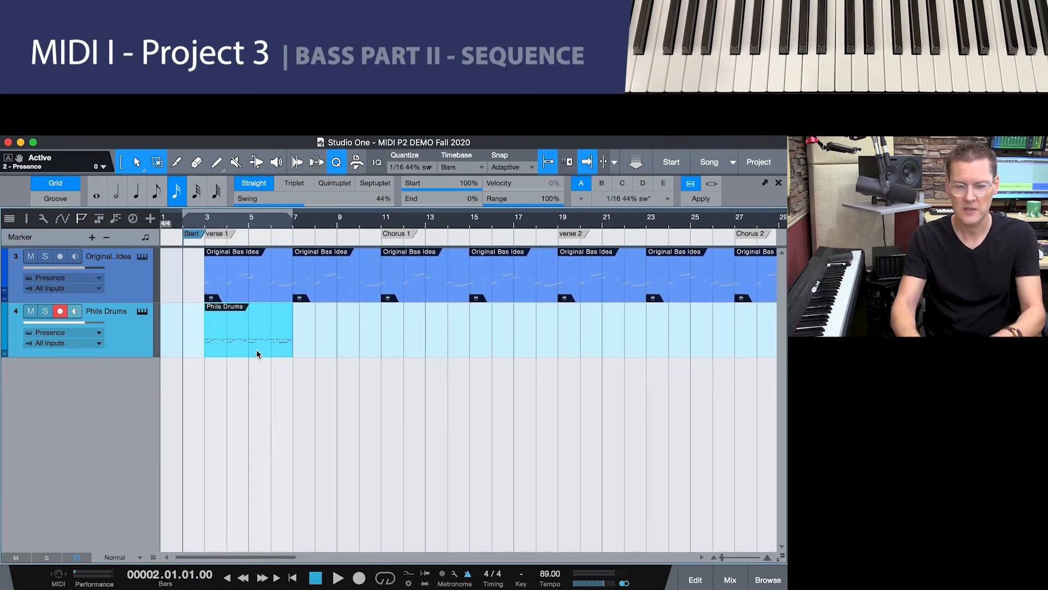
pyautogui.press('d')
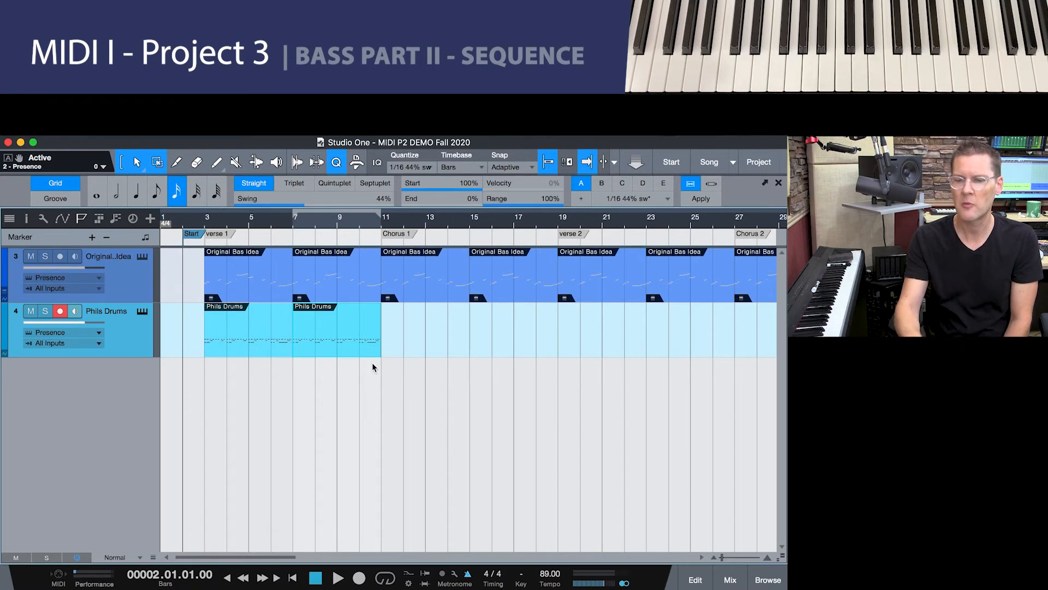
# - Transpose all notes of the bass part at verse 2 (bar 19) up five semitones in the note editor with snap on, and close the editor
pyautogui.hscroll(3, 533, 432)
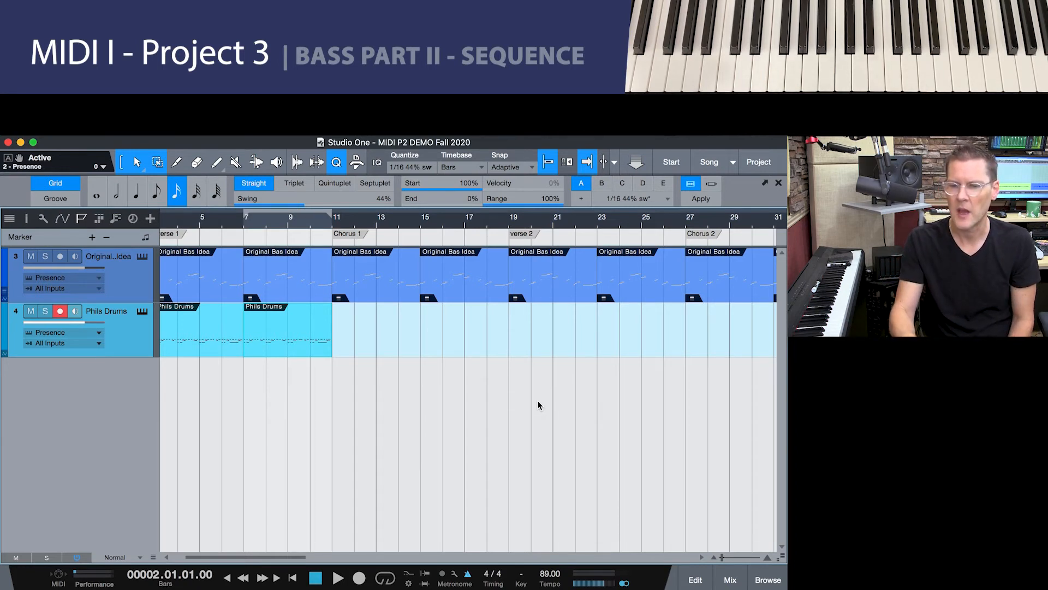
pyautogui.click(567, 299)
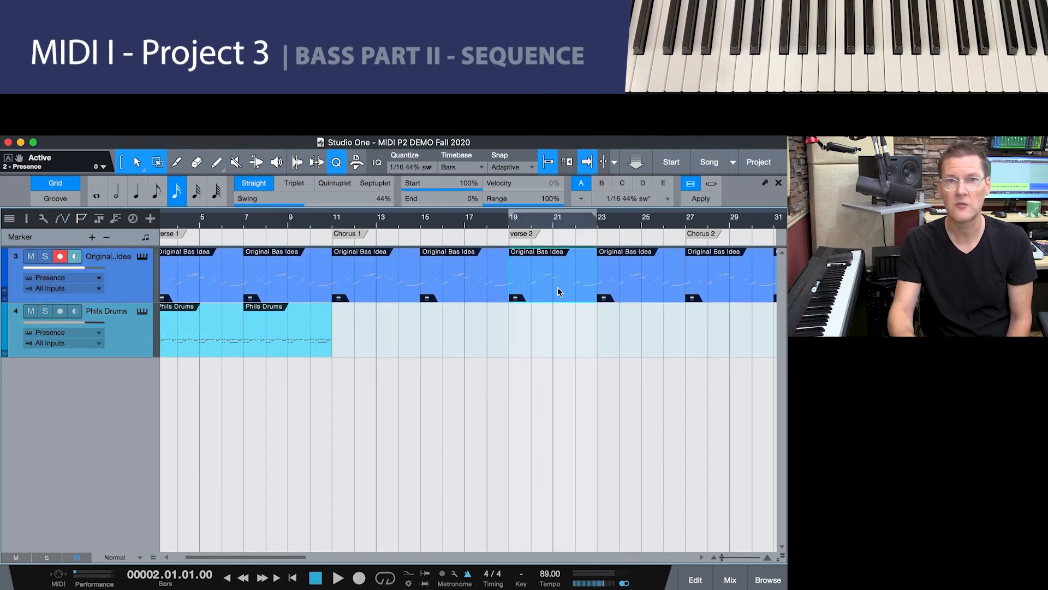
pyautogui.doubleClick(542, 298)
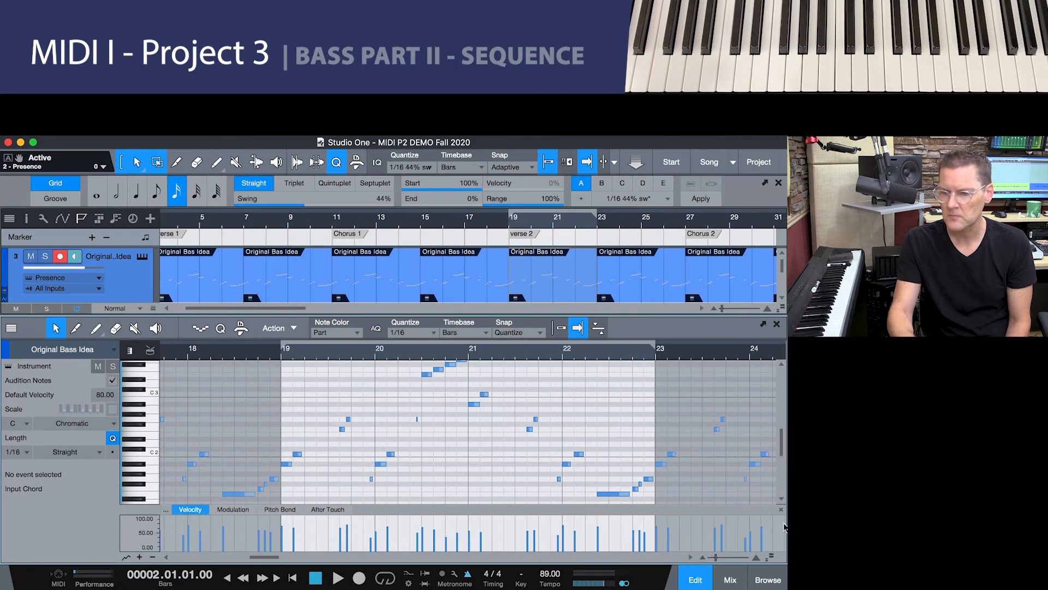
pyautogui.moveTo(770, 557)
pyautogui.mouseDown()
pyautogui.moveTo(768, 528)
pyautogui.moveTo(768, 543)
pyautogui.mouseUp()
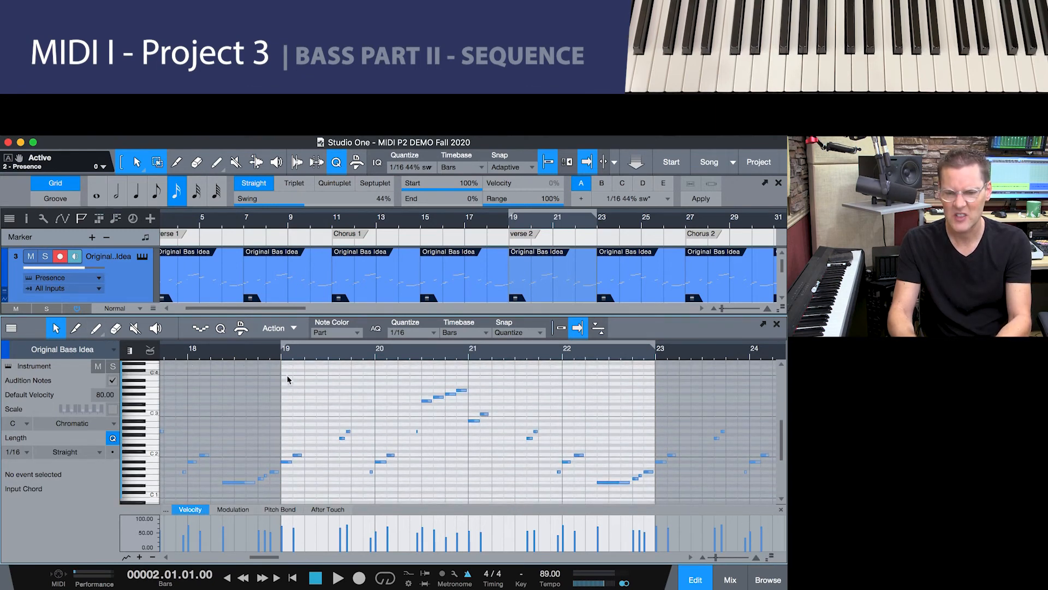
pyautogui.moveTo(285, 369); pyautogui.dragTo(651, 495)
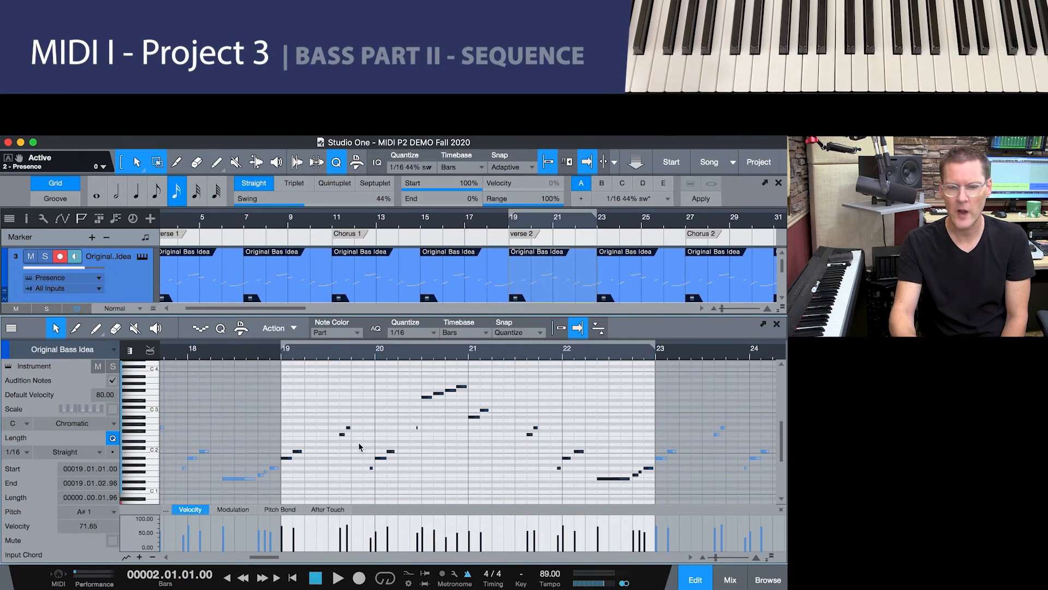
pyautogui.scroll(2, 361, 450)
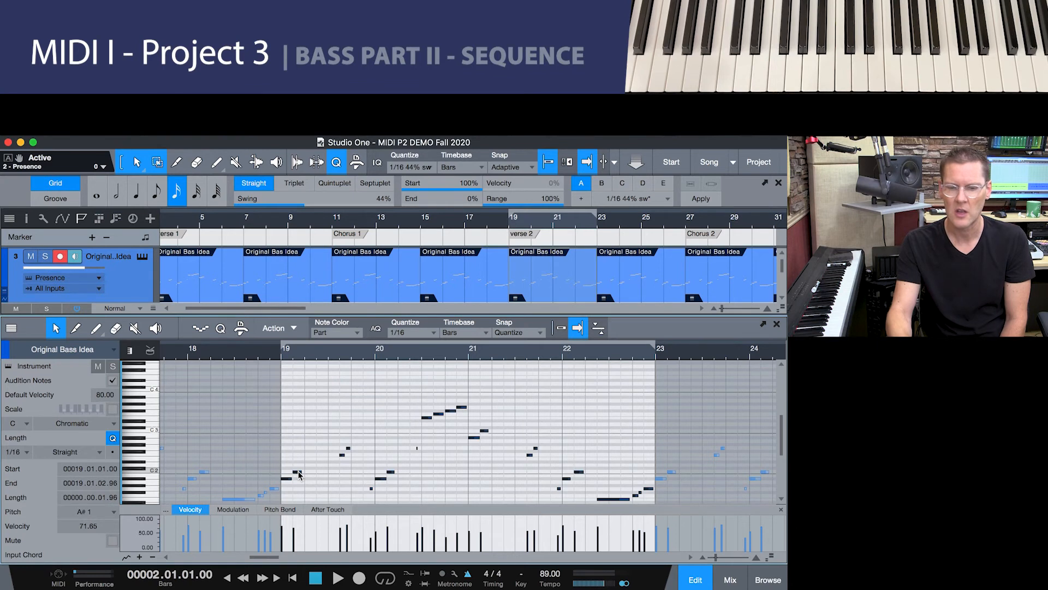
pyautogui.moveTo(298, 475)
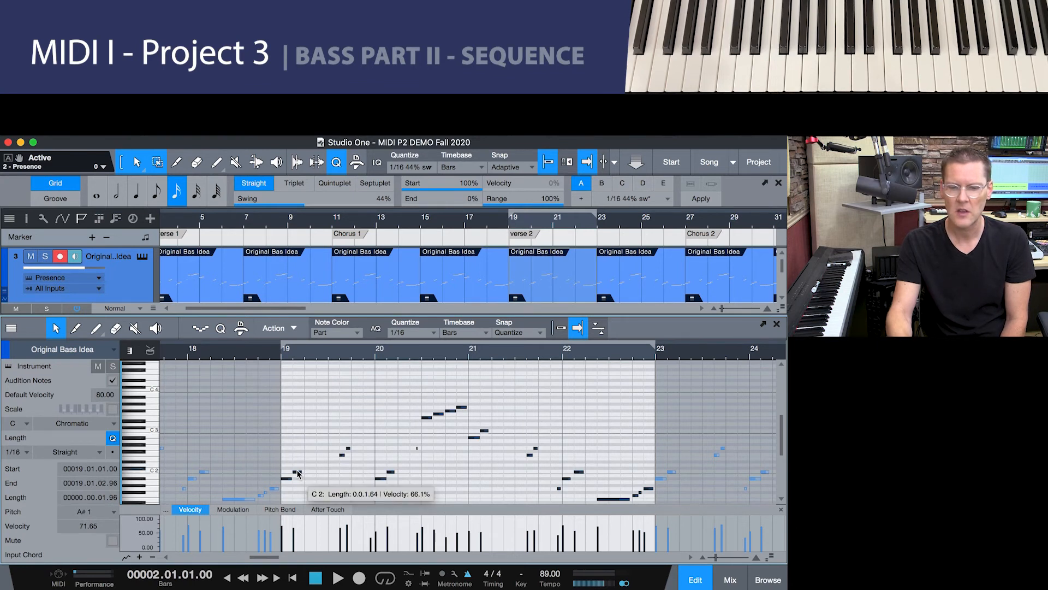
pyautogui.click(558, 331)
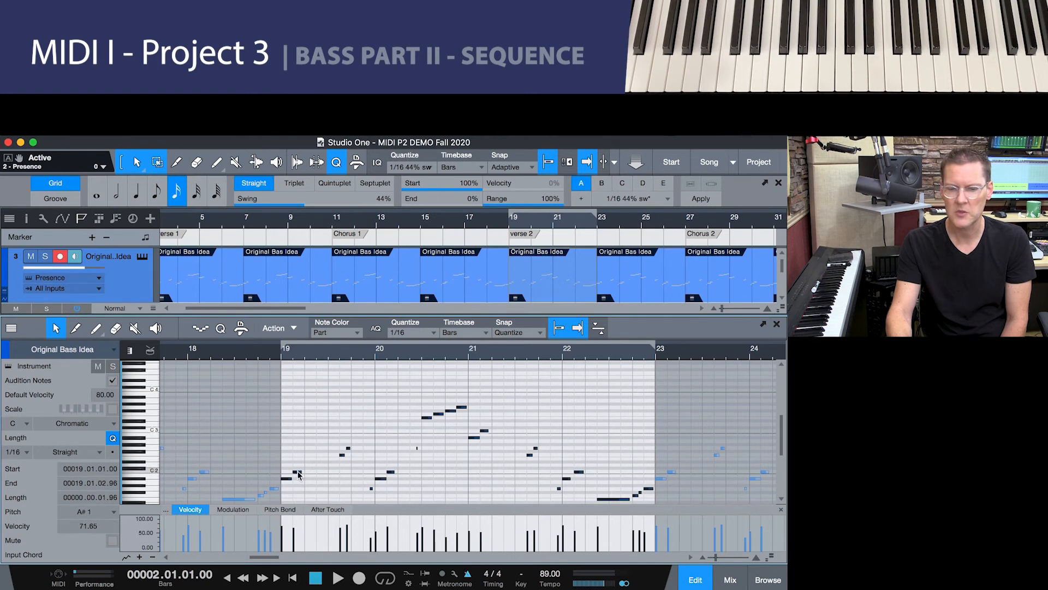
pyautogui.moveTo(298, 475)
pyautogui.moveTo(299, 475); pyautogui.dragTo(298, 460)
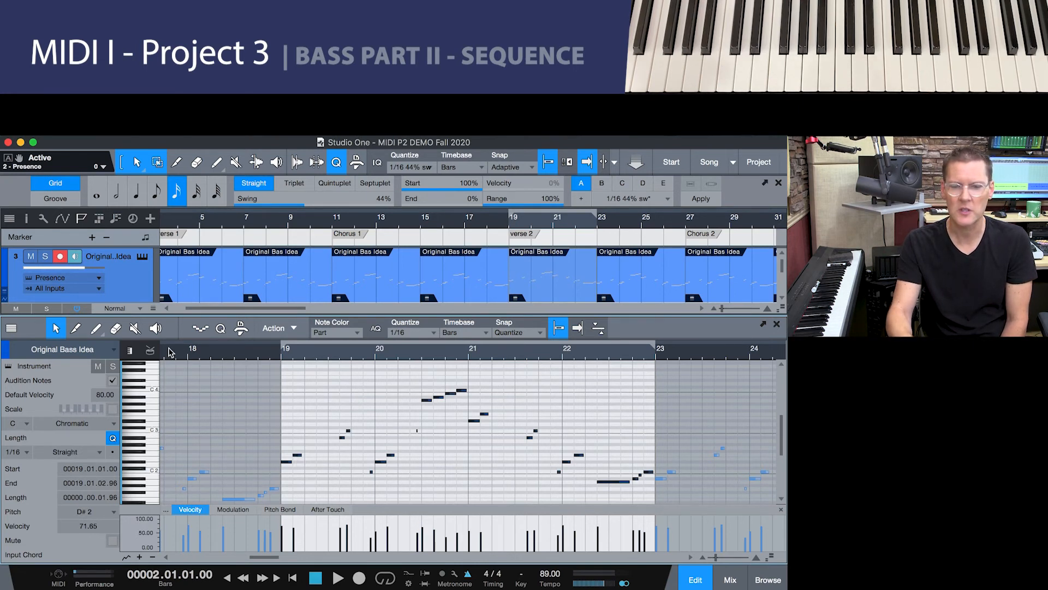
pyautogui.press('F2')
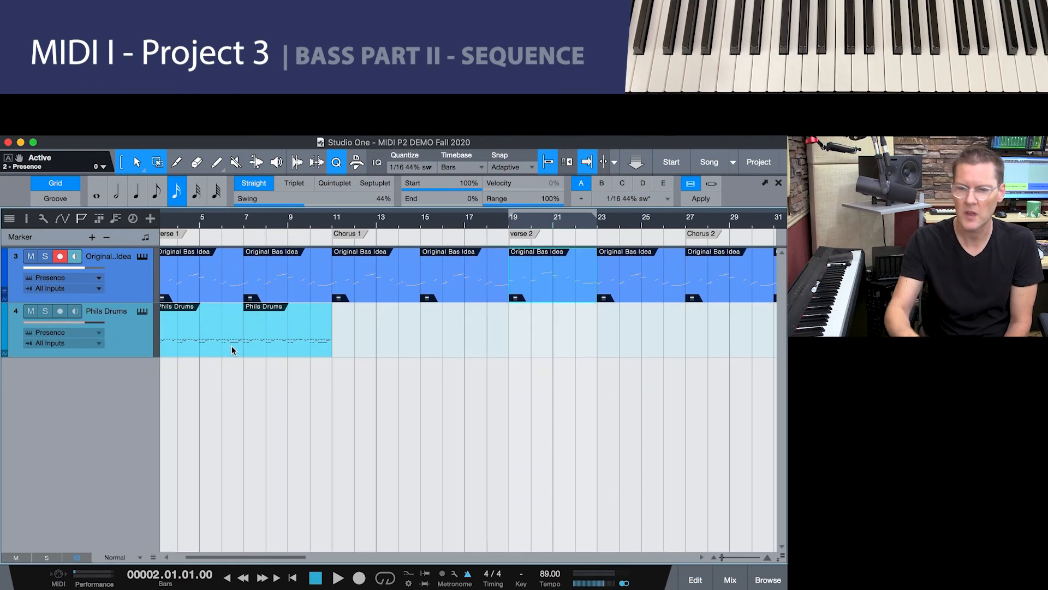
# - Replace the bass part at bar 23 with a duplicate of the transposed part at bar 19
pyautogui.click(616, 299)
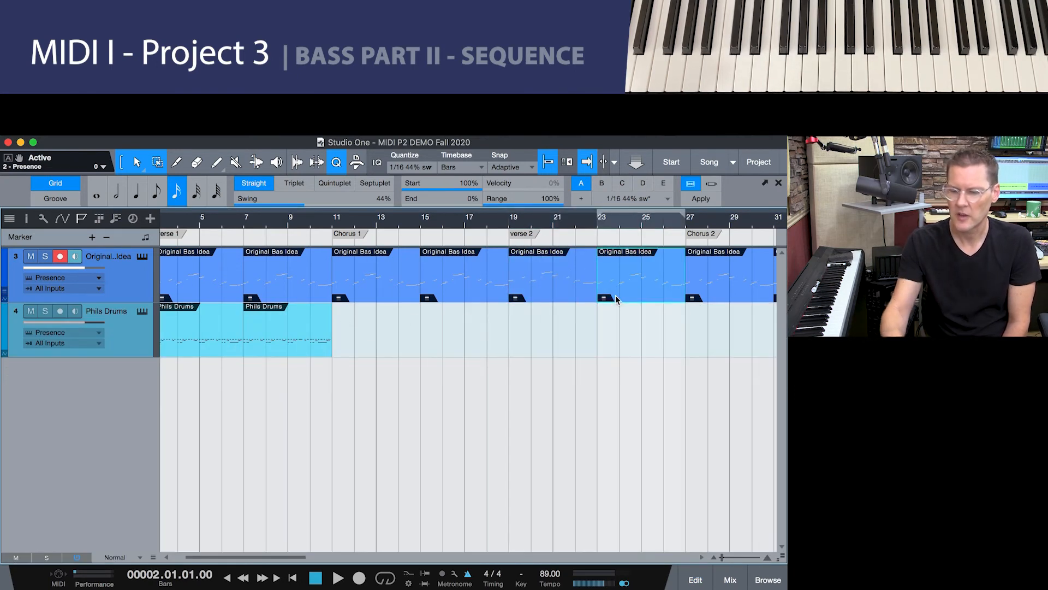
pyautogui.press('Delete')
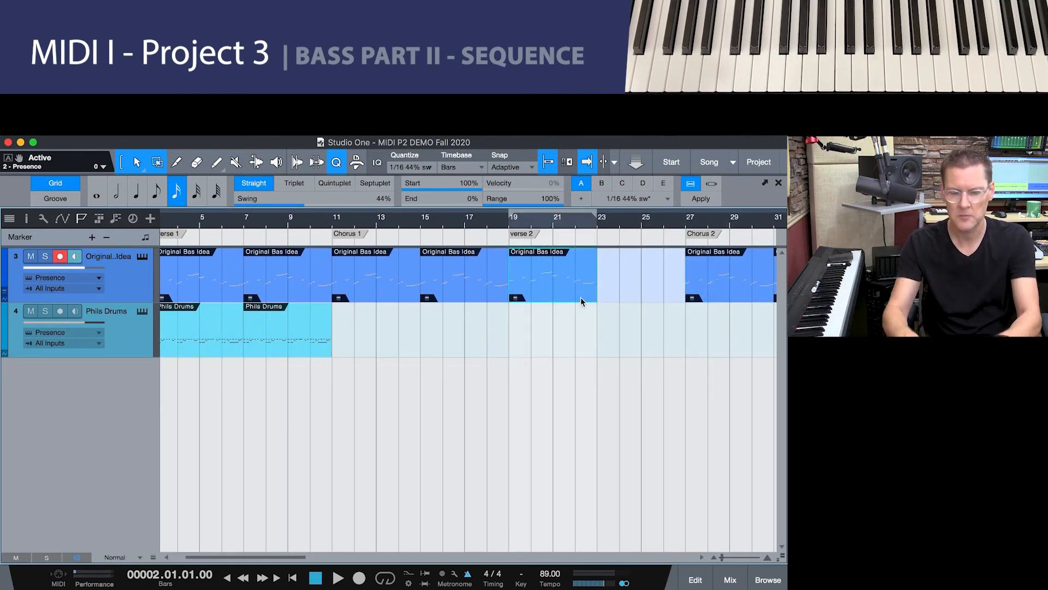
pyautogui.press('super+z')
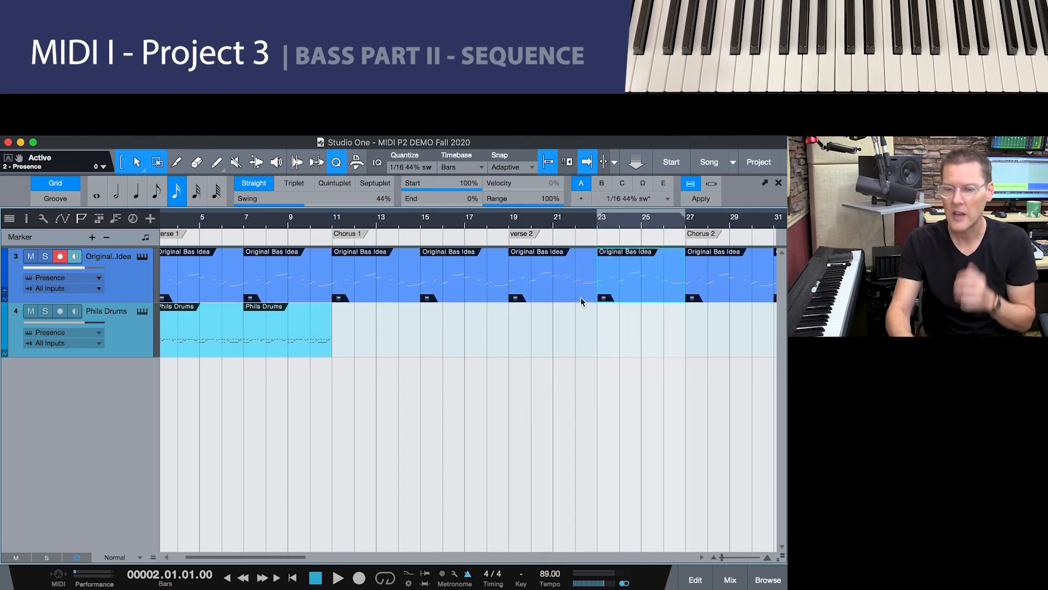
# - Rename the verse 2 marker at bar 19 to KEY CHANGE
pyautogui.doubleClick(527, 237)
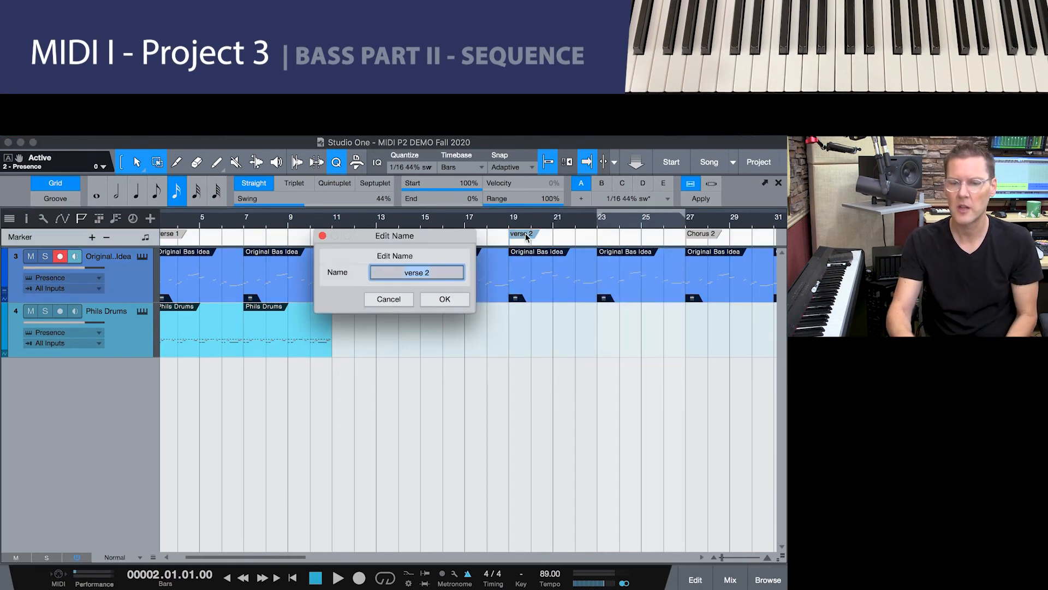
pyautogui.write('KEY ')
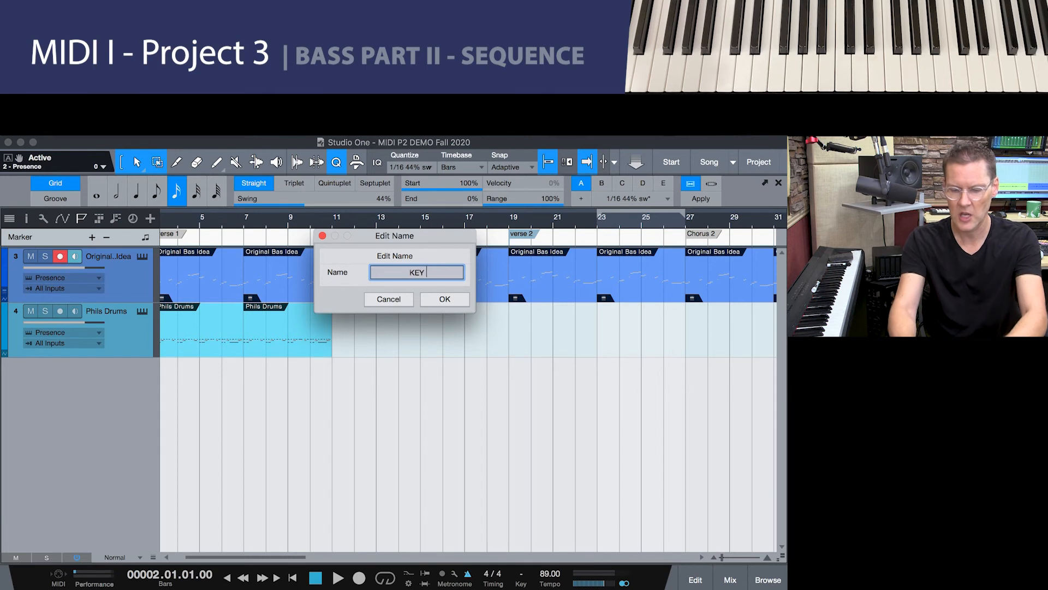
pyautogui.write('CHANGE')
pyautogui.press('Return')
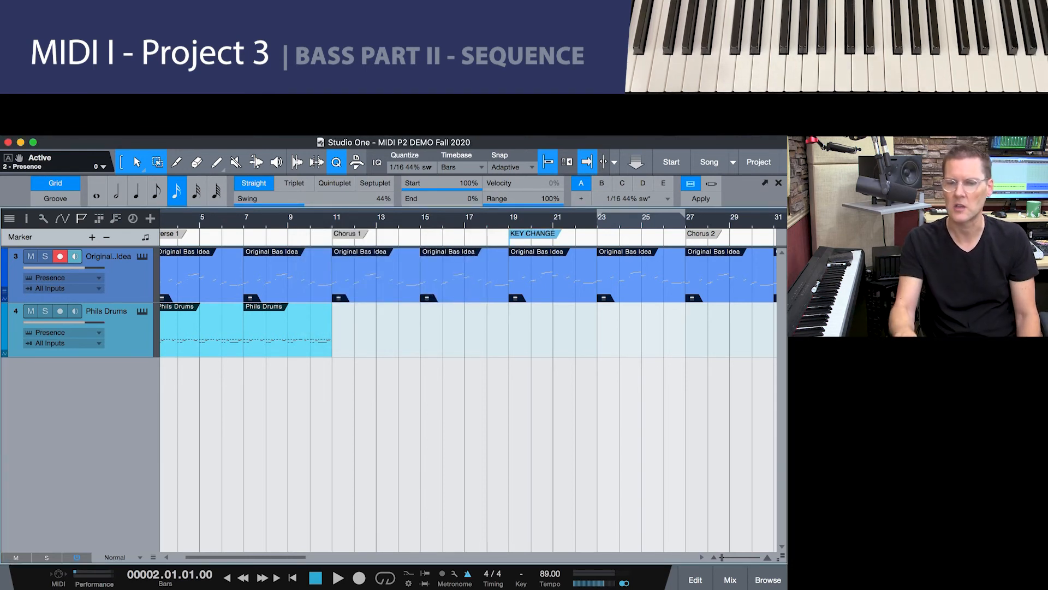
# - Duplicate the drum part at bar 7 end to end five times, extending the drums from bar 11 to bar 31
pyautogui.click(421, 223)
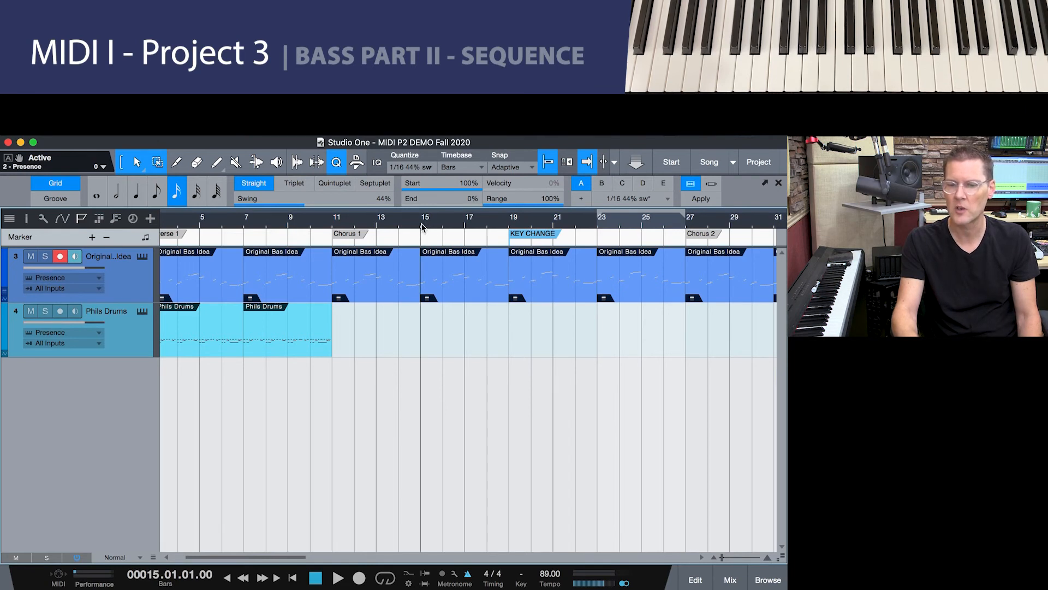
pyautogui.click(262, 354)
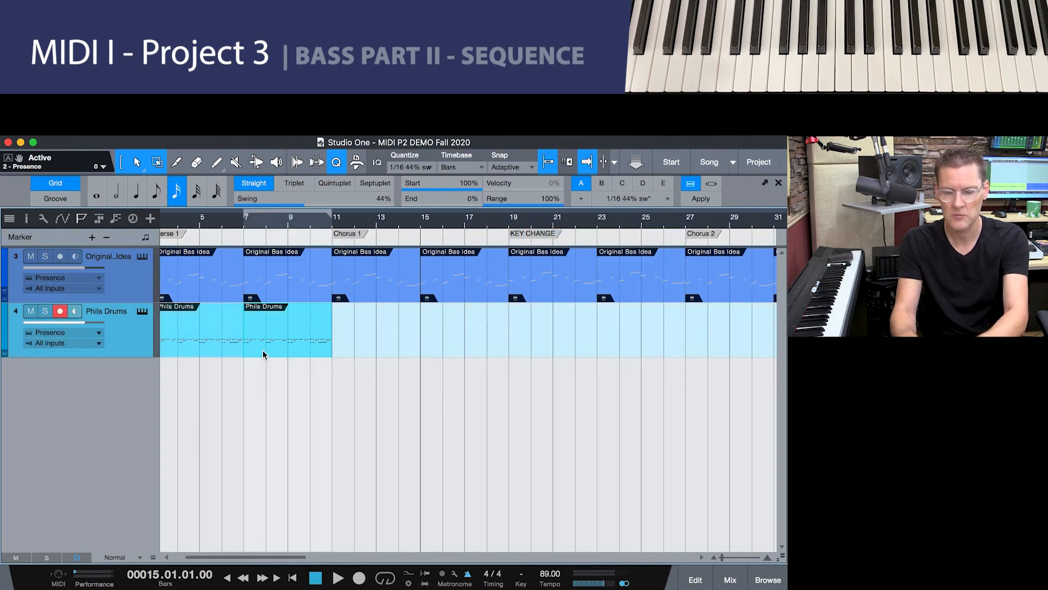
pyautogui.press('d')
pyautogui.press('d')
pyautogui.press('d')
pyautogui.press('d')
pyautogui.press('d')
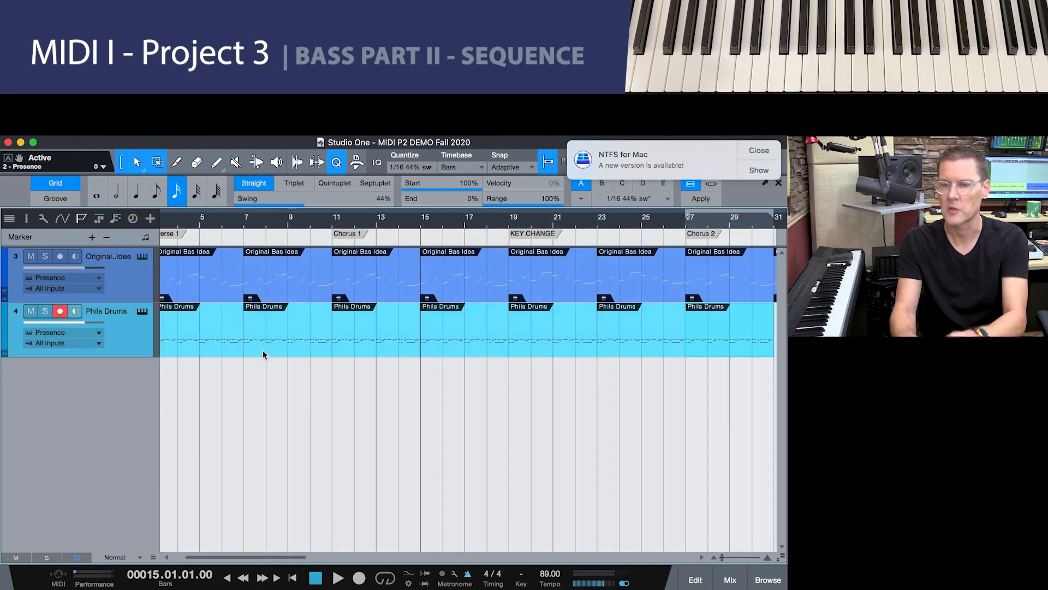
# - Play the song from bar 15 to audition the bass and drums going into the key change
pyautogui.click(425, 227)
pyautogui.click(420, 225)
pyautogui.press('space')
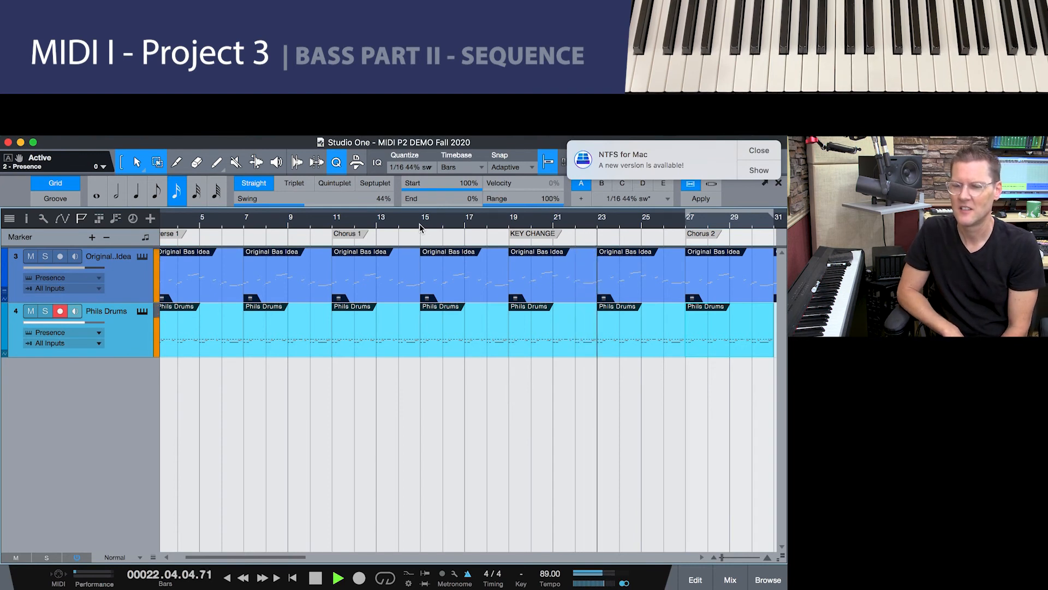
# - Stop playback and transpose the two bass parts at bars 19 and 23 down one octave (-12)
pyautogui.press('space')
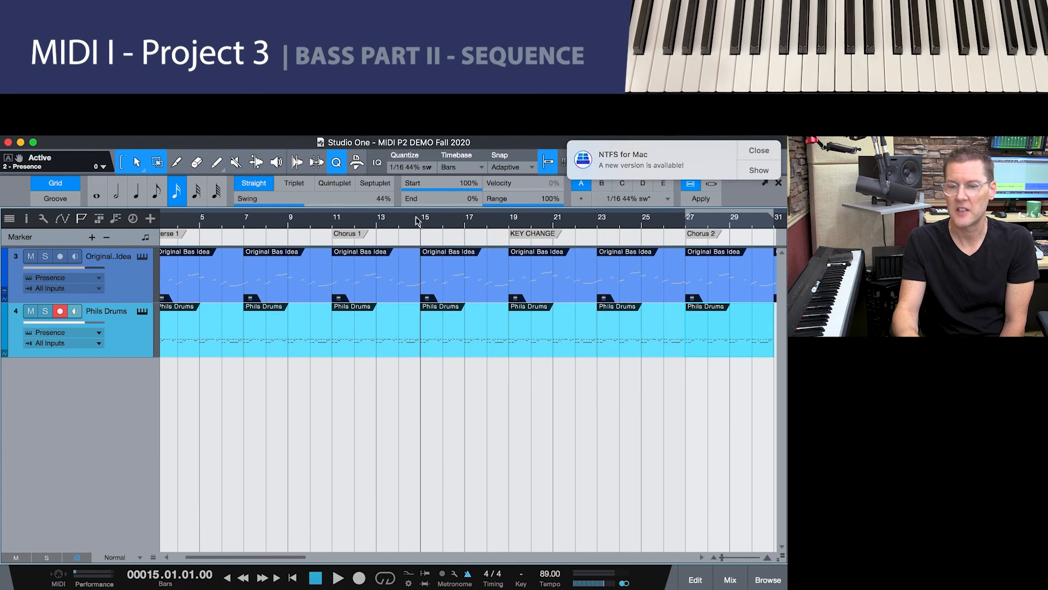
pyautogui.click(551, 289)
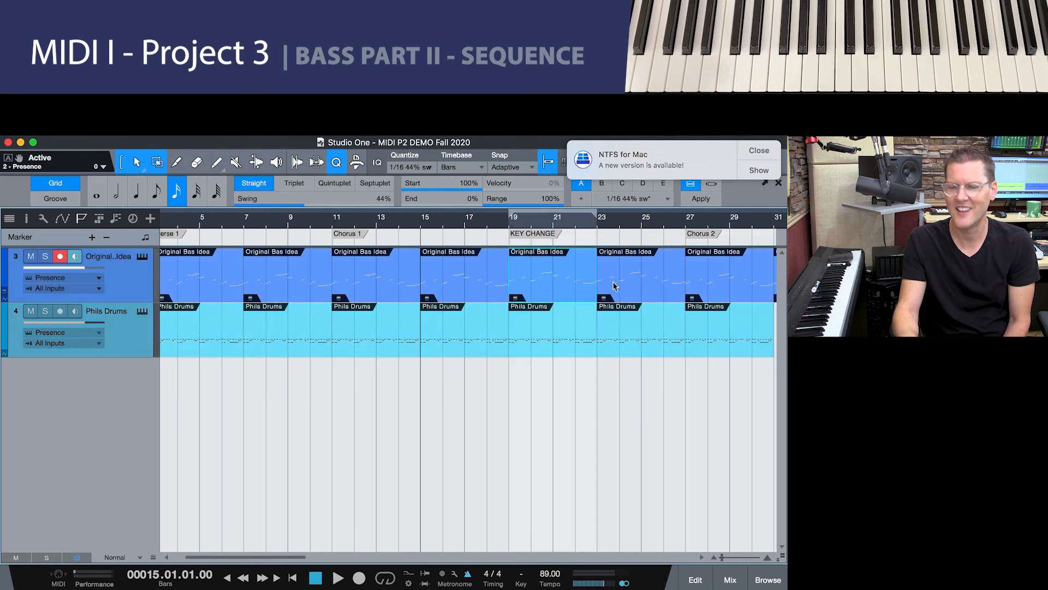
pyautogui.keyDown('shift'); pyautogui.click(636, 291); pyautogui.keyUp('shift')
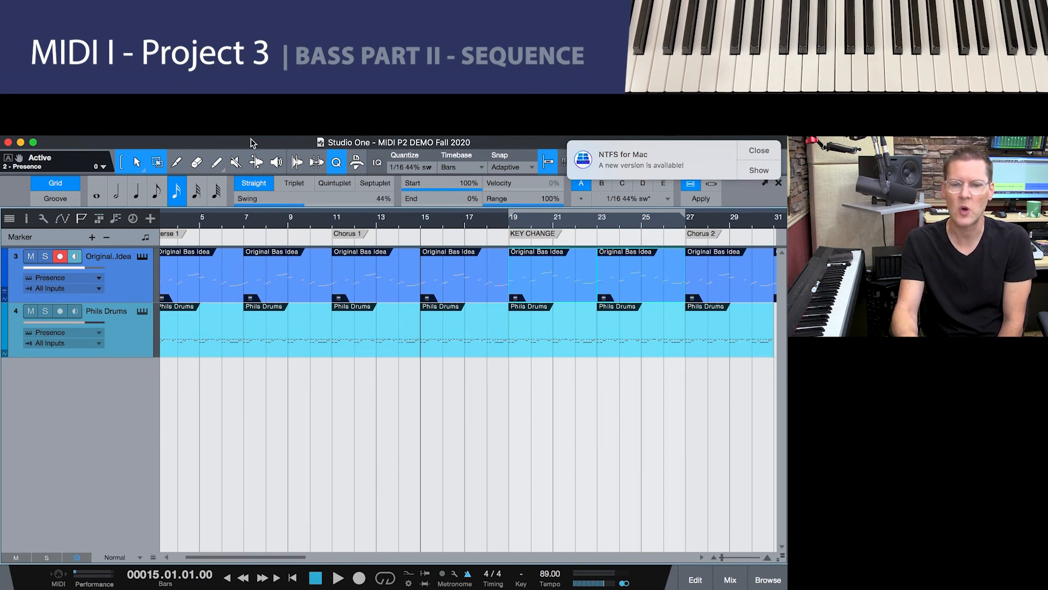
pyautogui.click(216, 128)
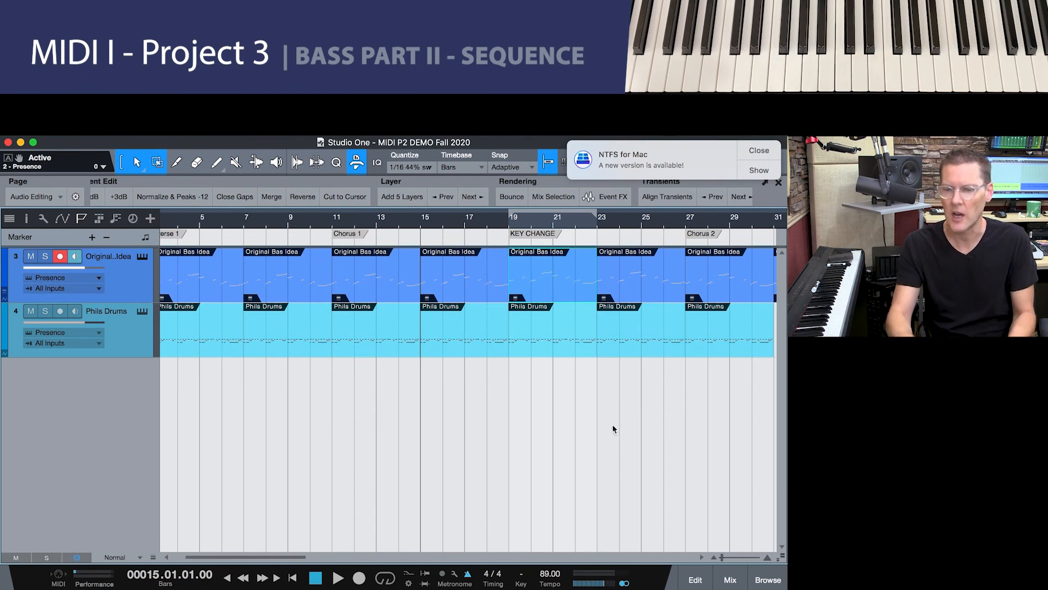
pyautogui.keyDown('shift'); pyautogui.click(638, 293); pyautogui.keyUp('shift')
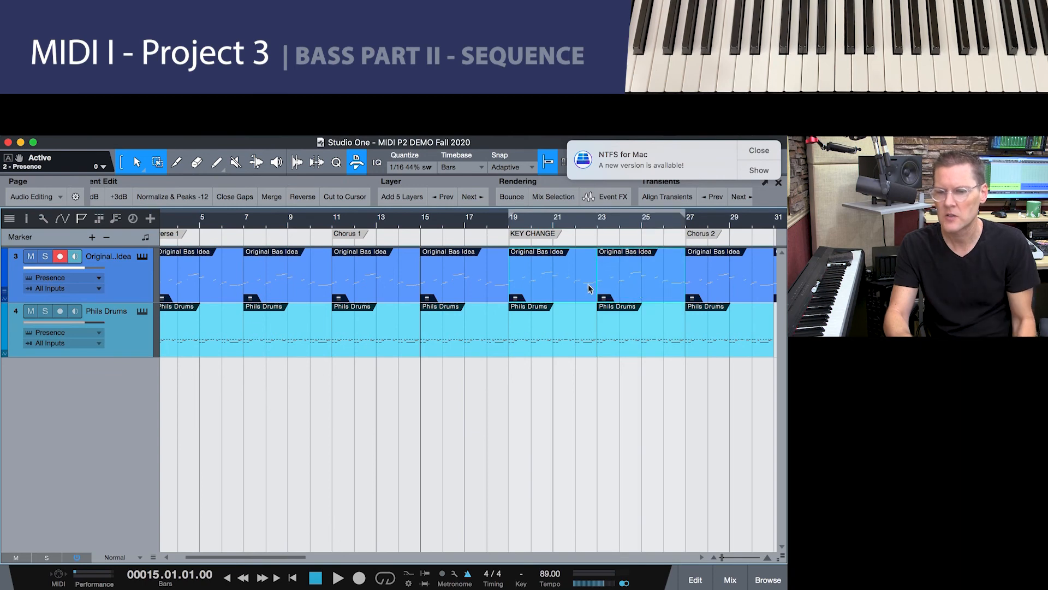
pyautogui.rightClick(571, 294)
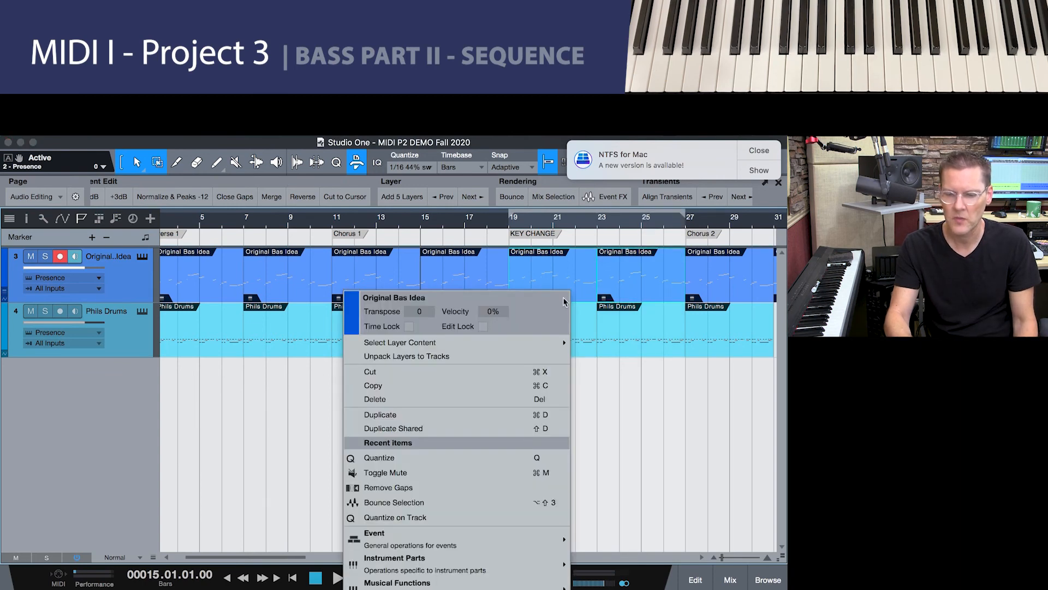
pyautogui.moveTo(468, 584)
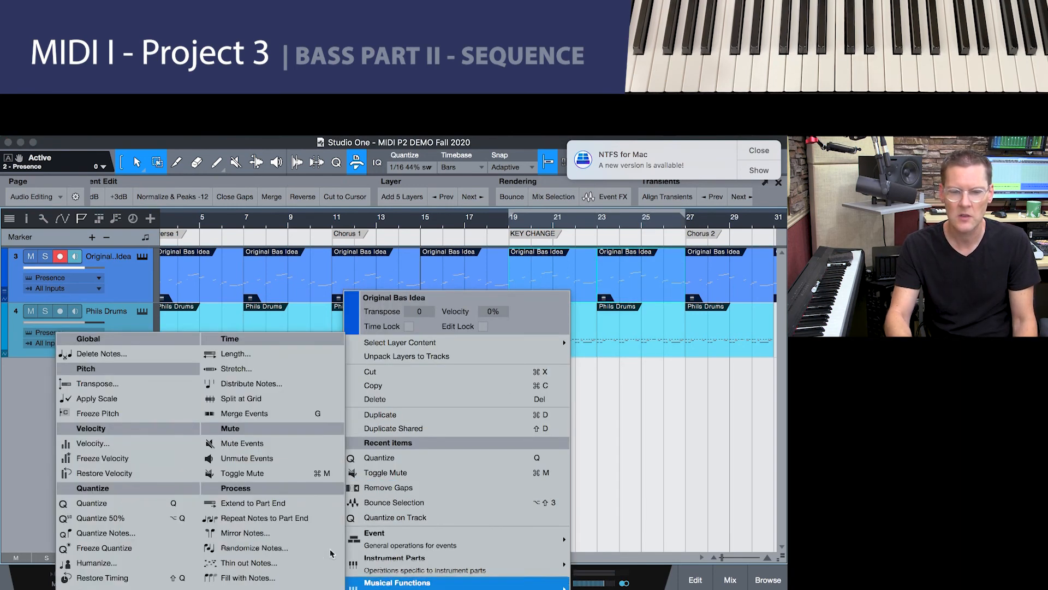
pyautogui.click(124, 385)
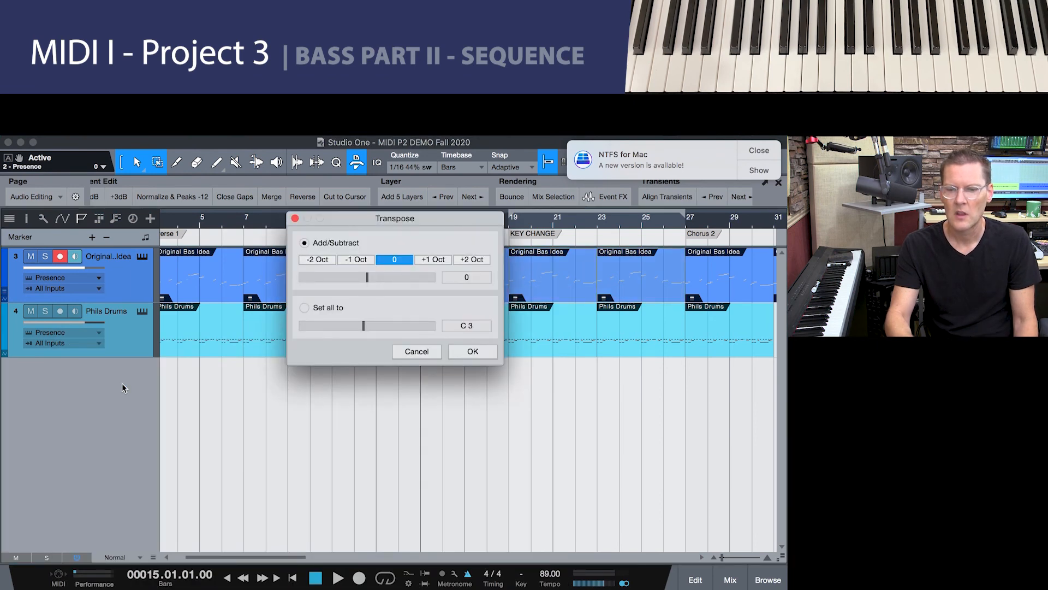
pyautogui.click(357, 260)
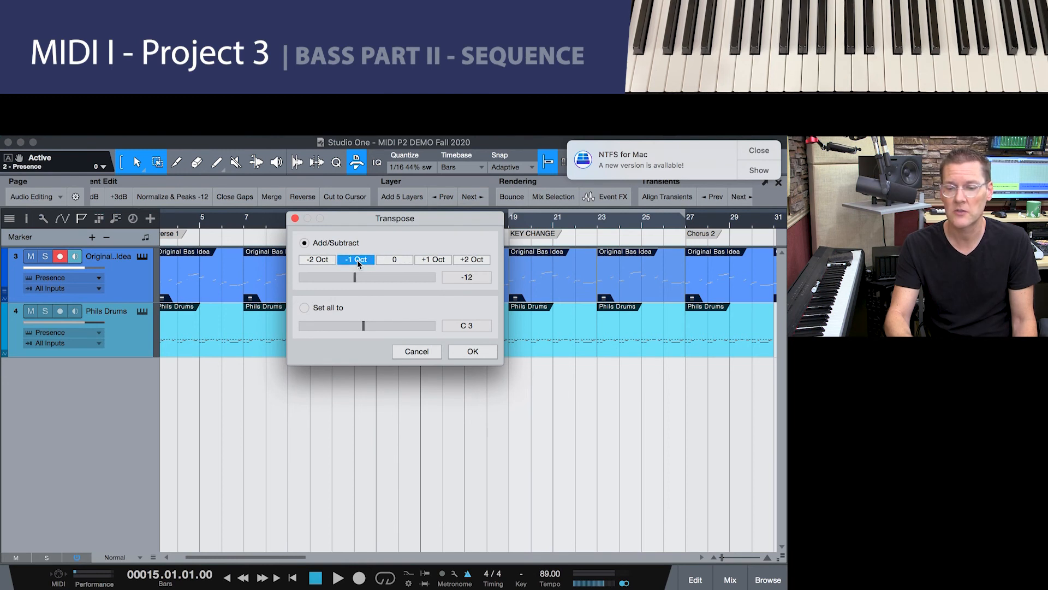
pyautogui.click(473, 352)
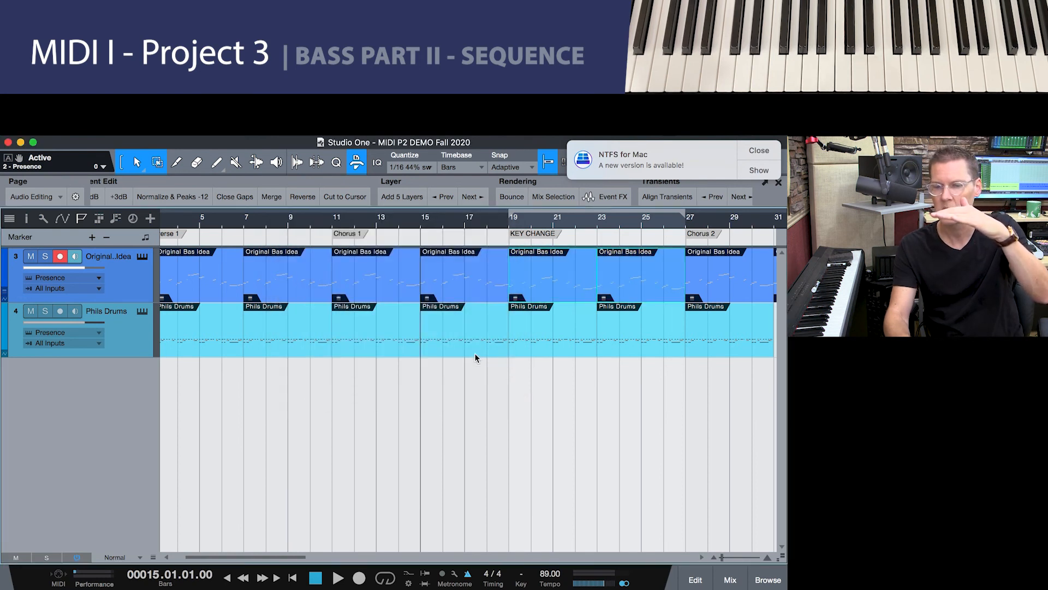
# - Play the song from bar 18 to audition the lowered bass through the key change, and stop playback
pyautogui.click(486, 229)
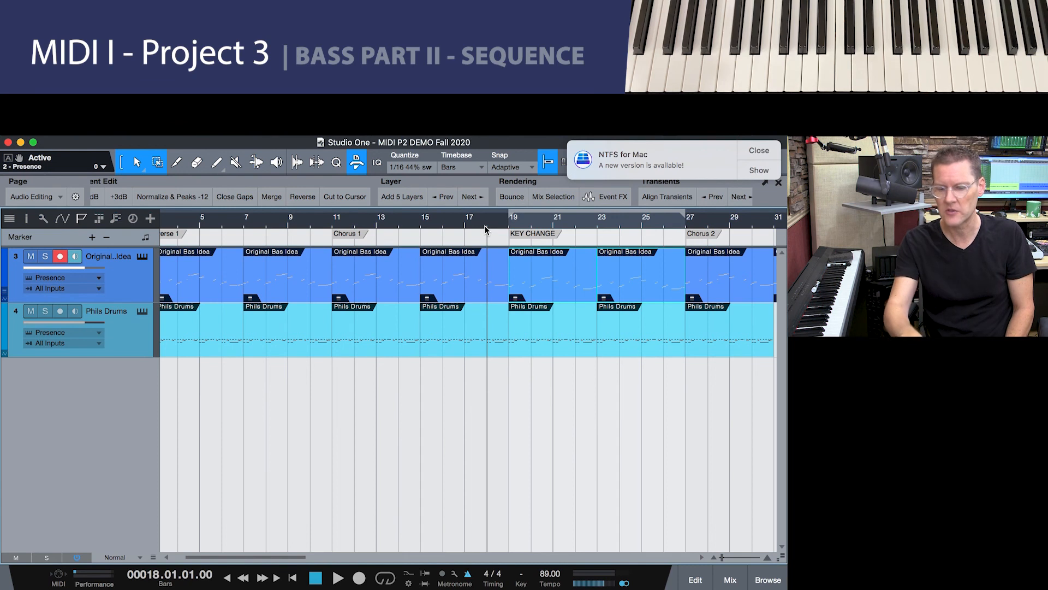
pyautogui.press('space')
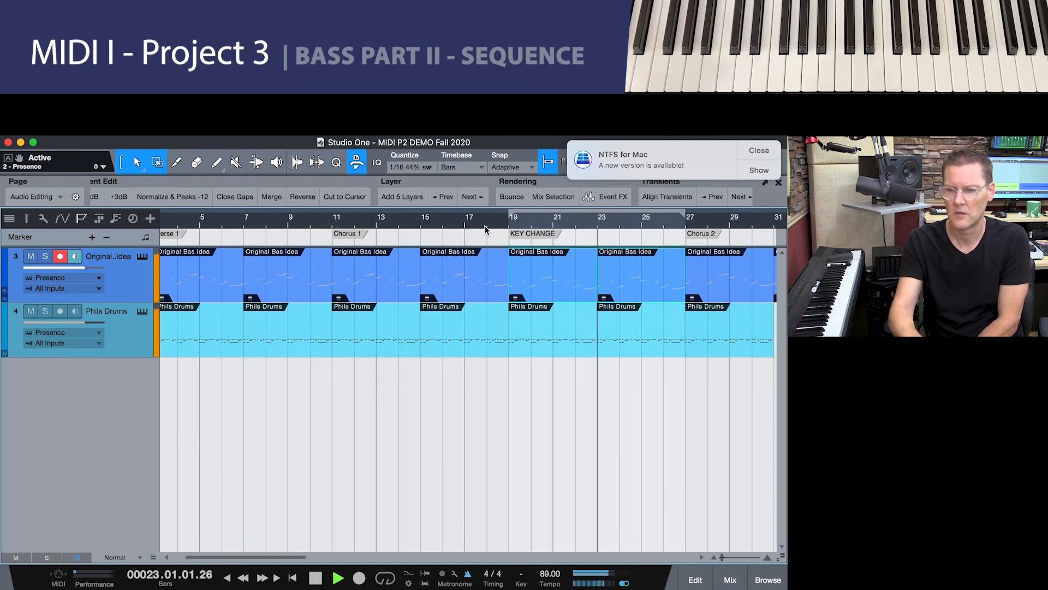
pyautogui.press('space')
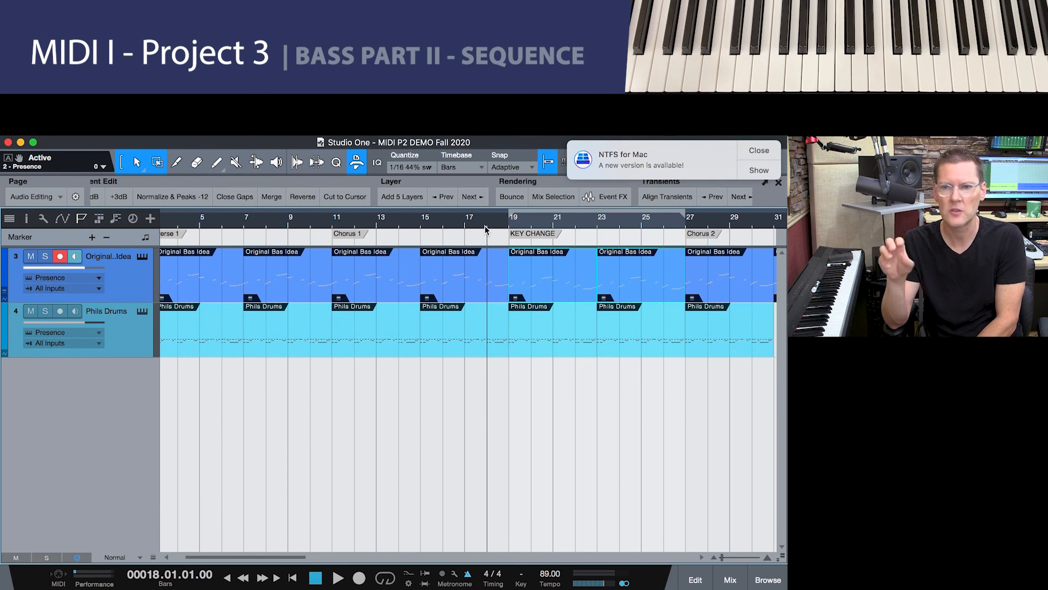
pyautogui.rightClick(556, 280)
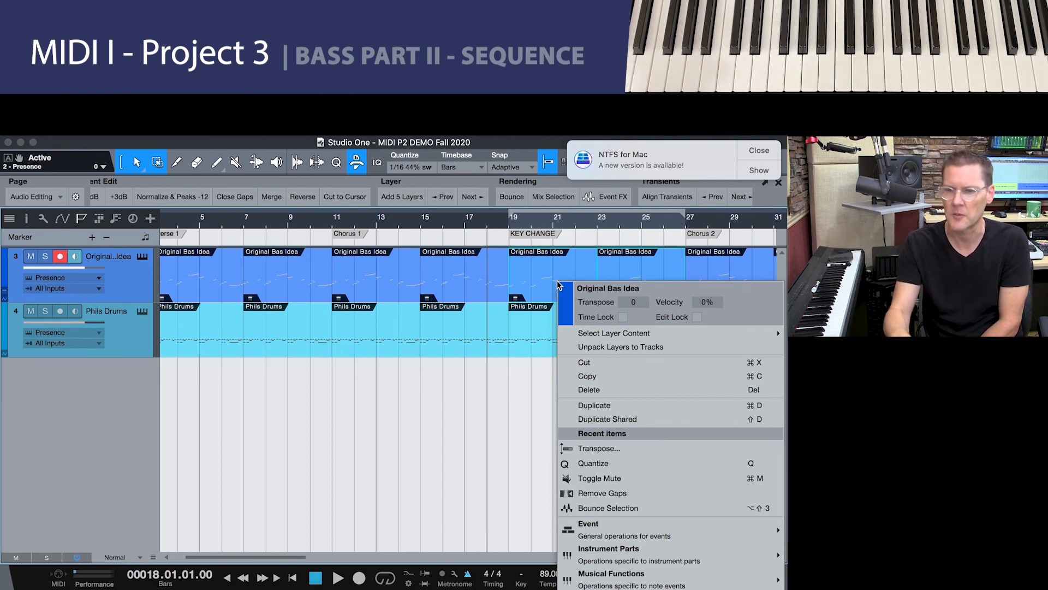
pyautogui.click(473, 433)
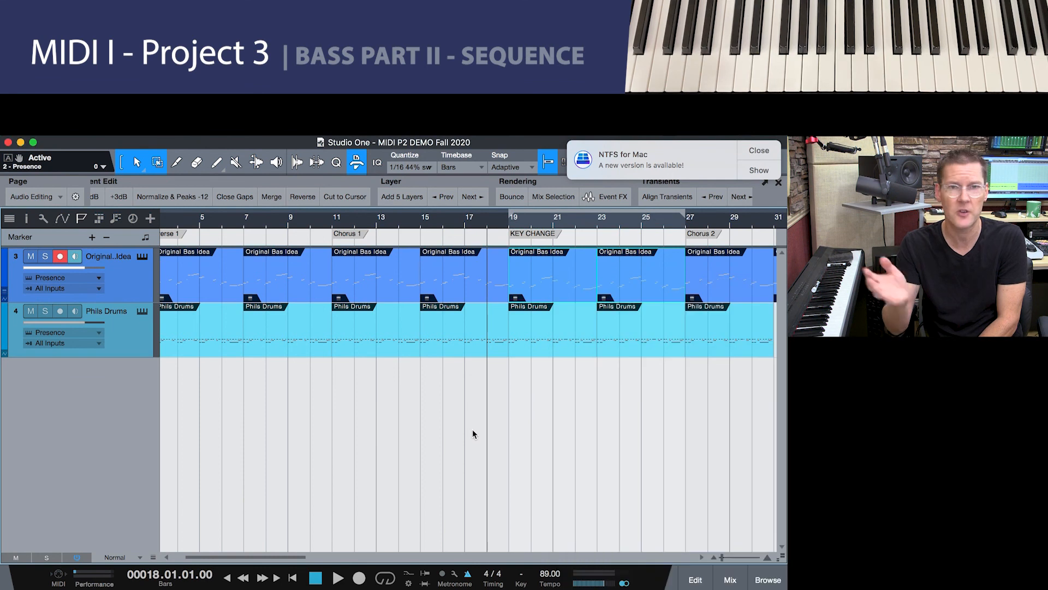